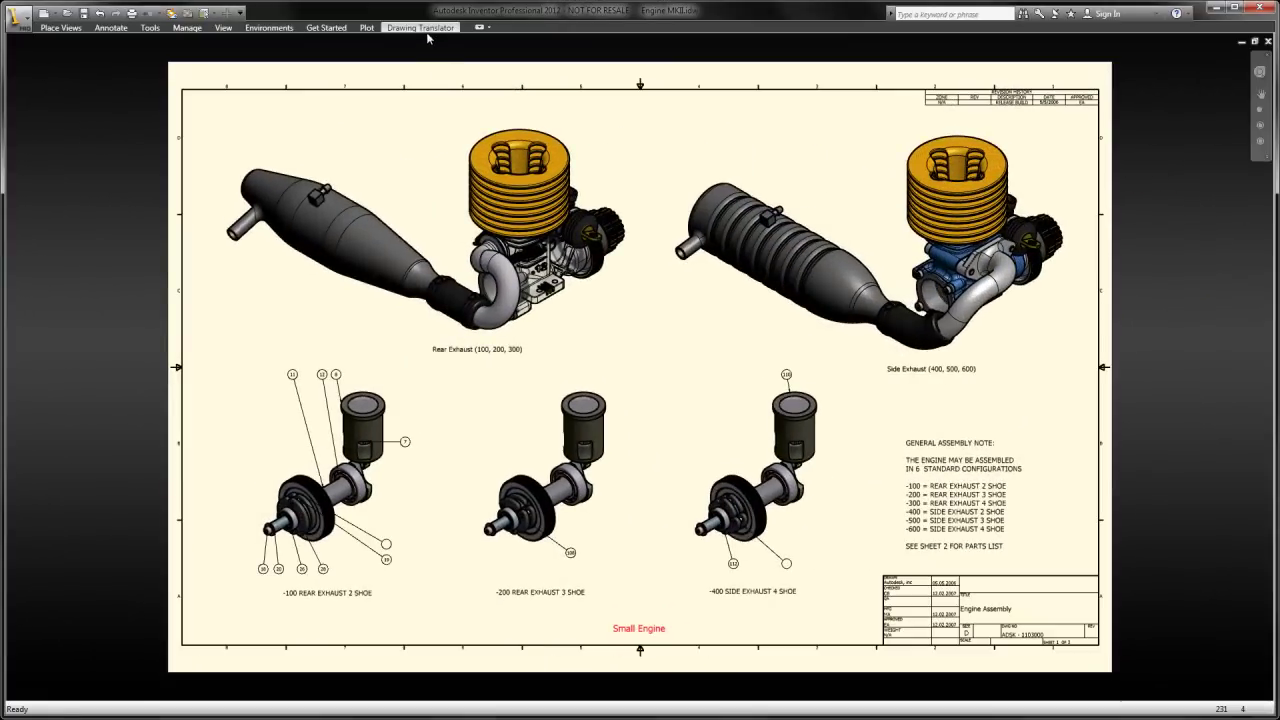
Open the Translation status monitor and review Engine MKII.idw's Notes, Parts Lists and Title Blocks texts.
{"action": "left_click", "coordinate": [420, 28]}
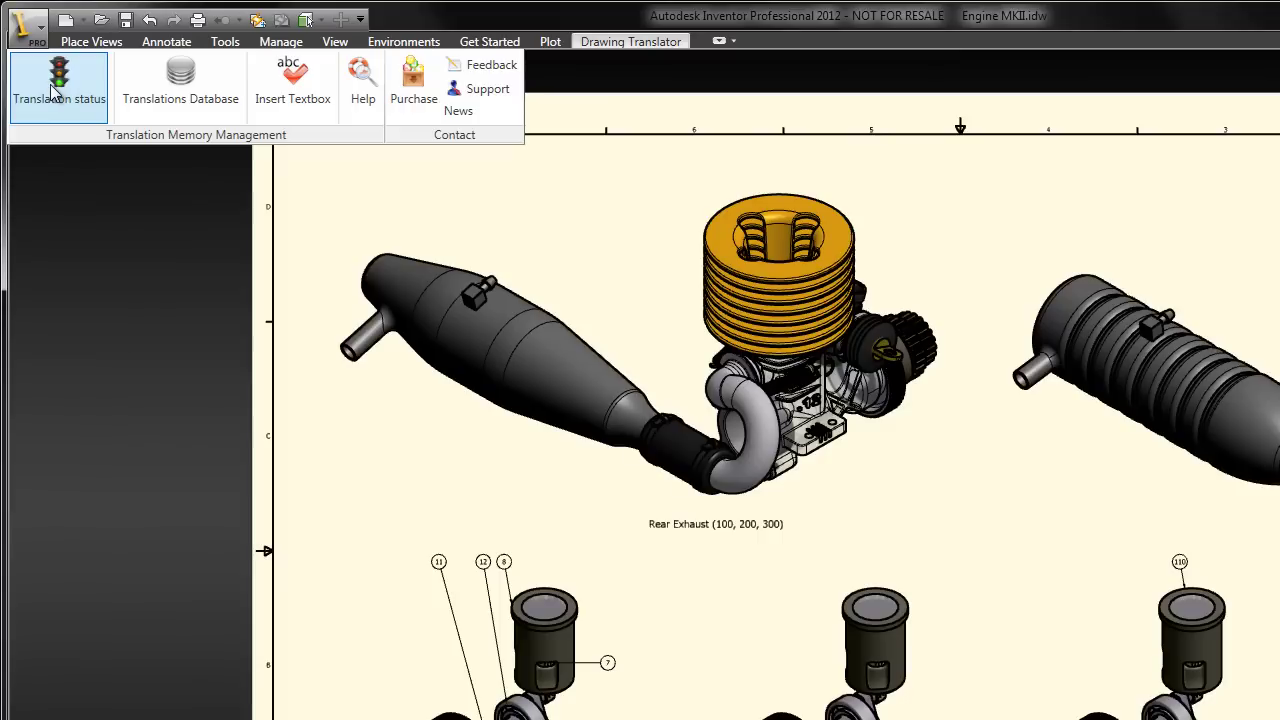
{"action": "left_click", "coordinate": [55, 90]}
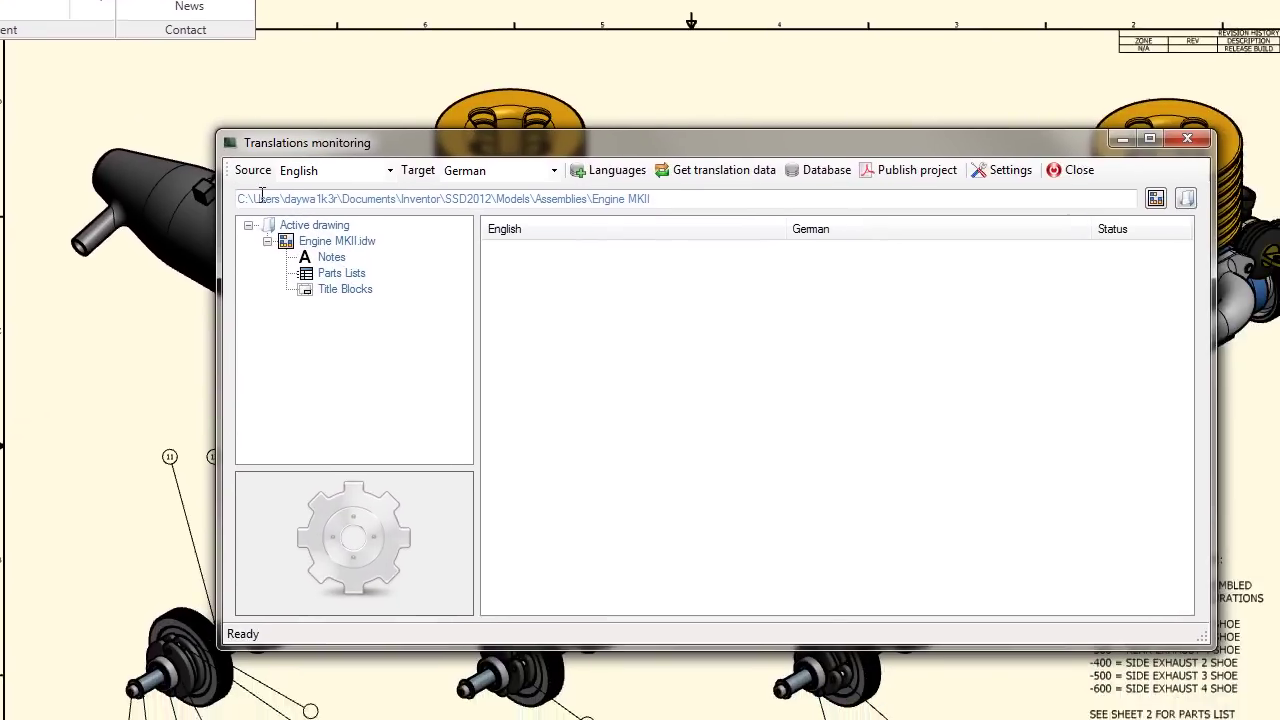
{"action": "left_click", "coordinate": [337, 241]}
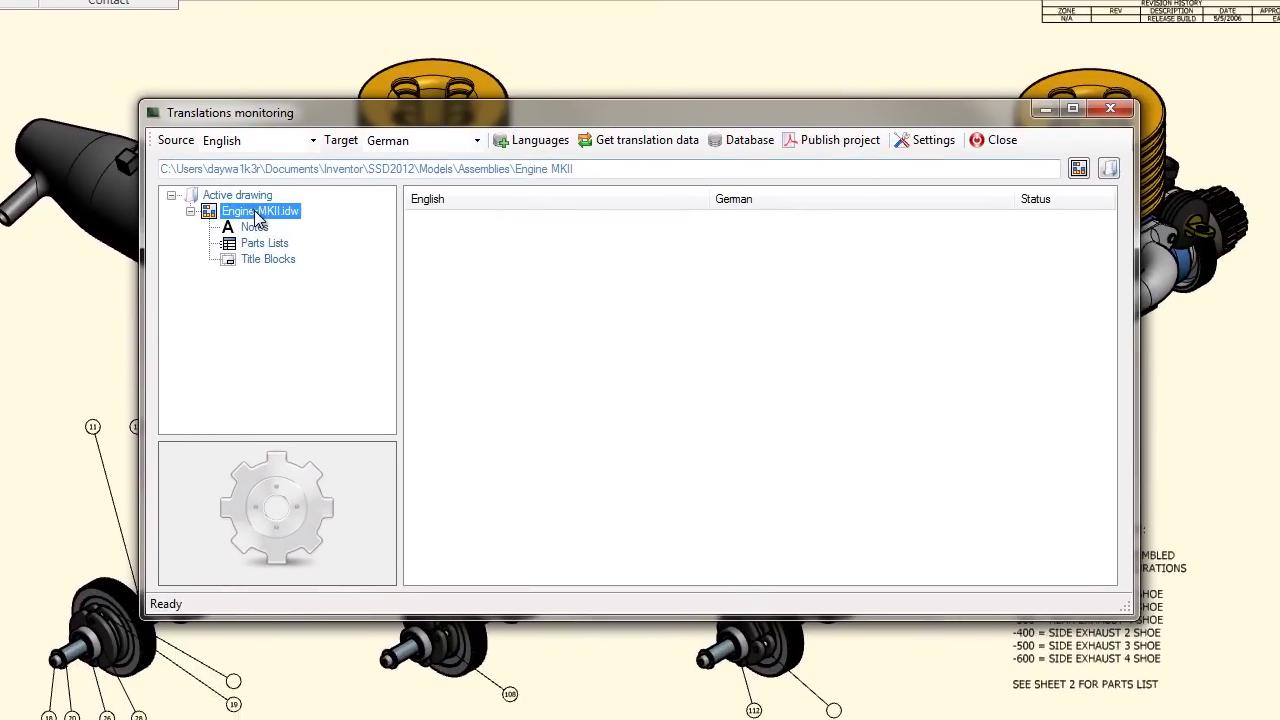
{"action": "left_click", "coordinate": [331, 257]}
{"action": "left_click", "coordinate": [347, 276]}
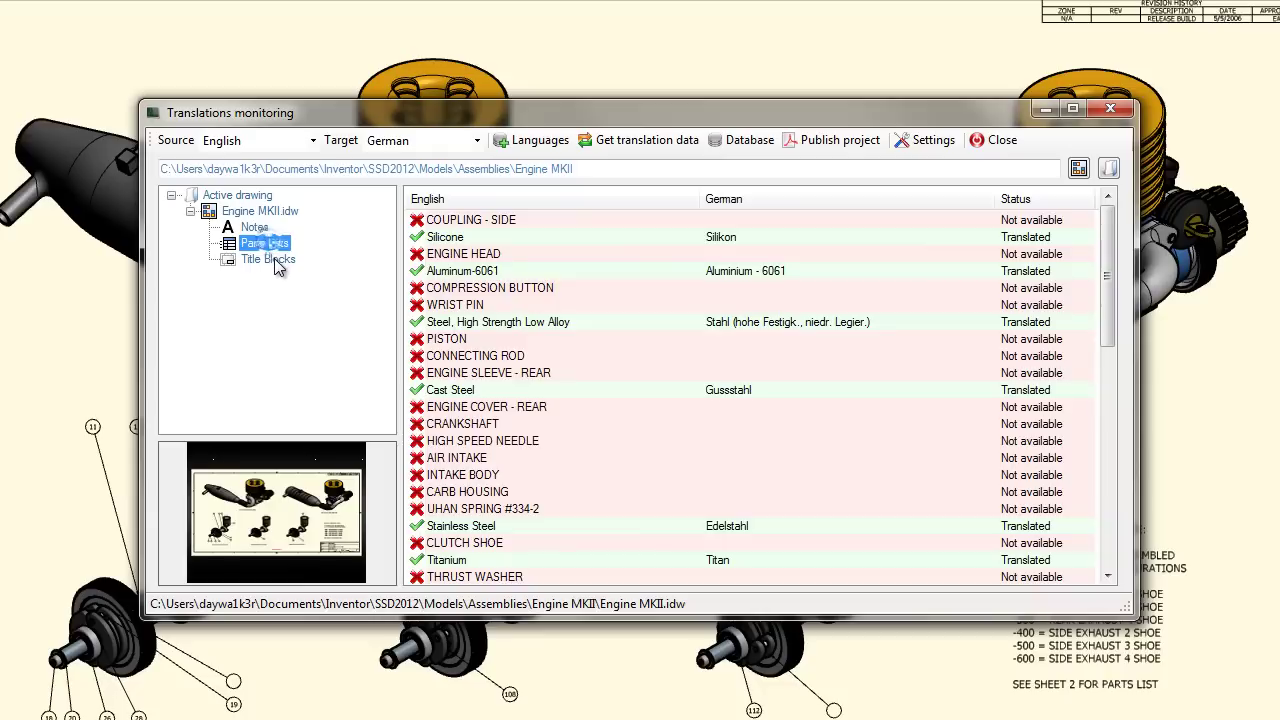
{"action": "left_click", "coordinate": [274, 259]}
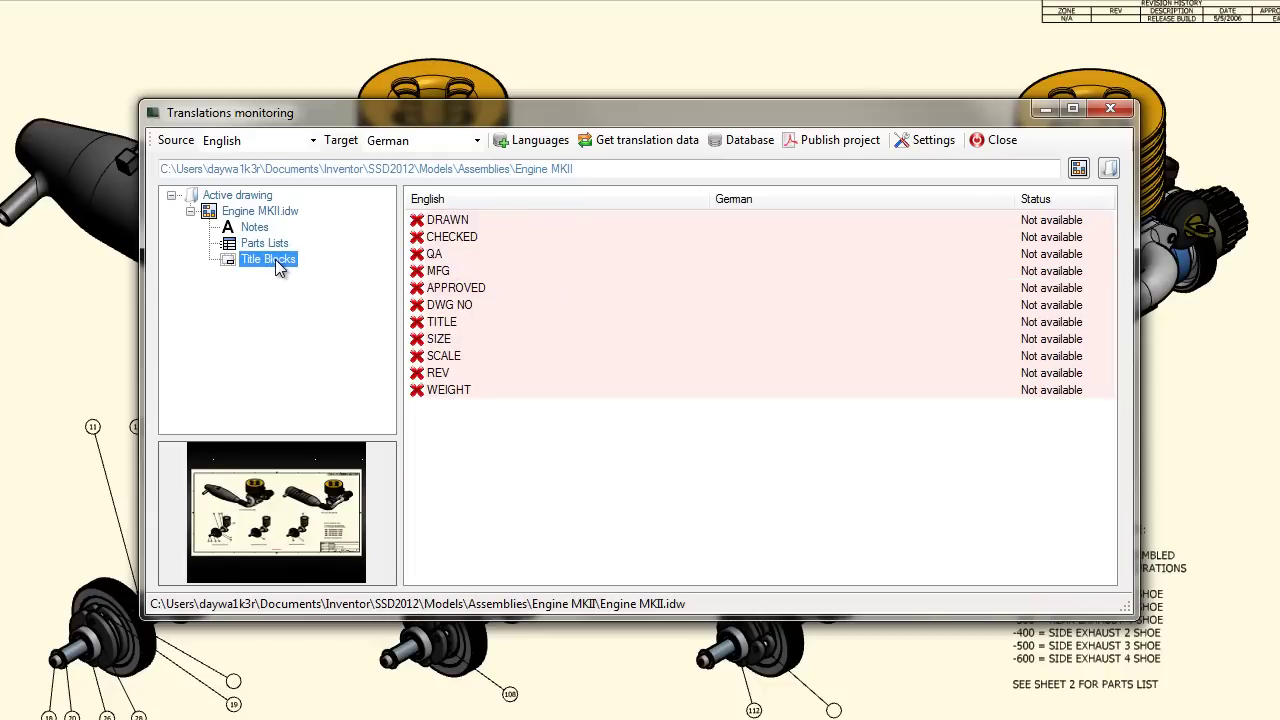
{"action": "left_click", "coordinate": [924, 141]}
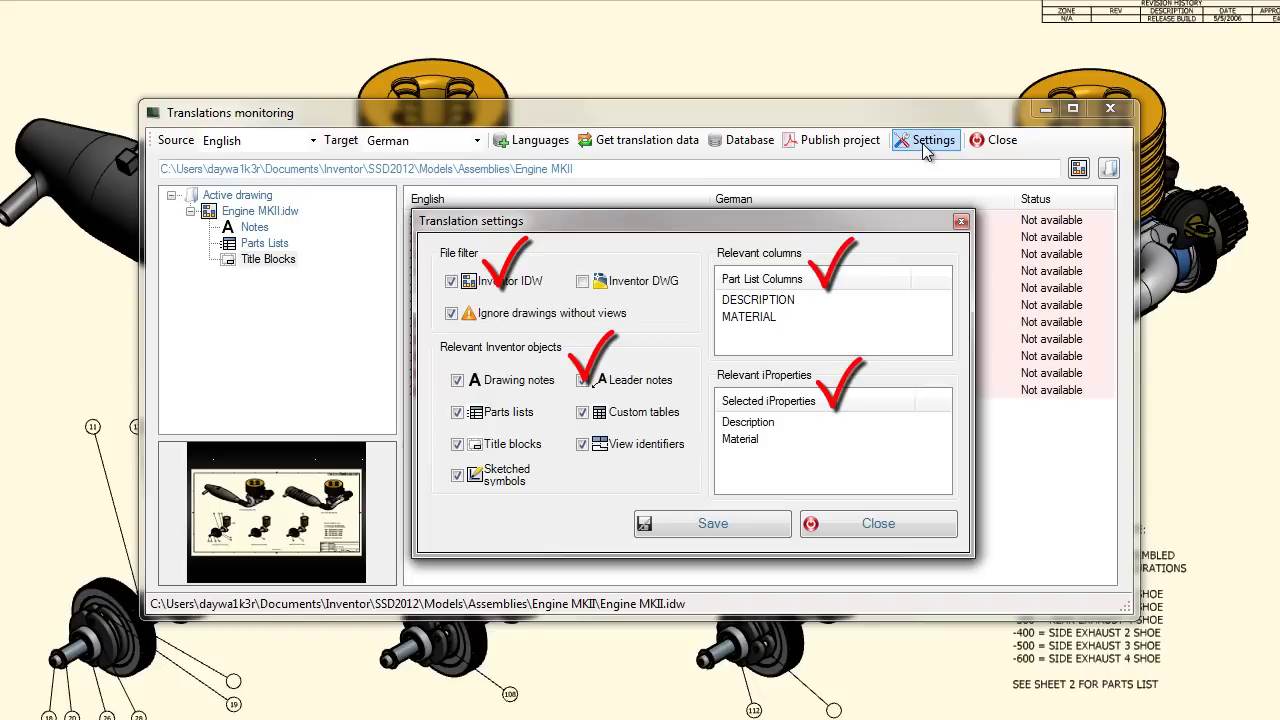
{"action": "left_click", "coordinate": [878, 523]}
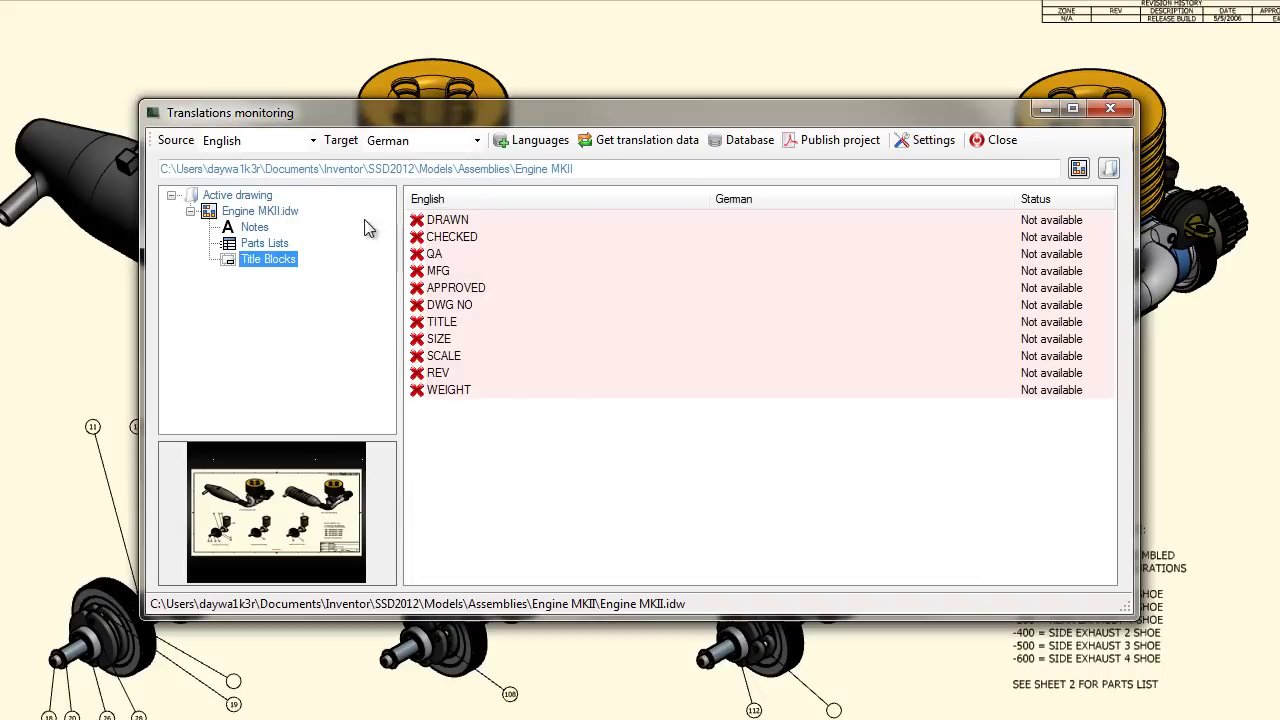
{"action": "left_click", "coordinate": [313, 140]}
{"action": "left_click", "coordinate": [313, 140]}
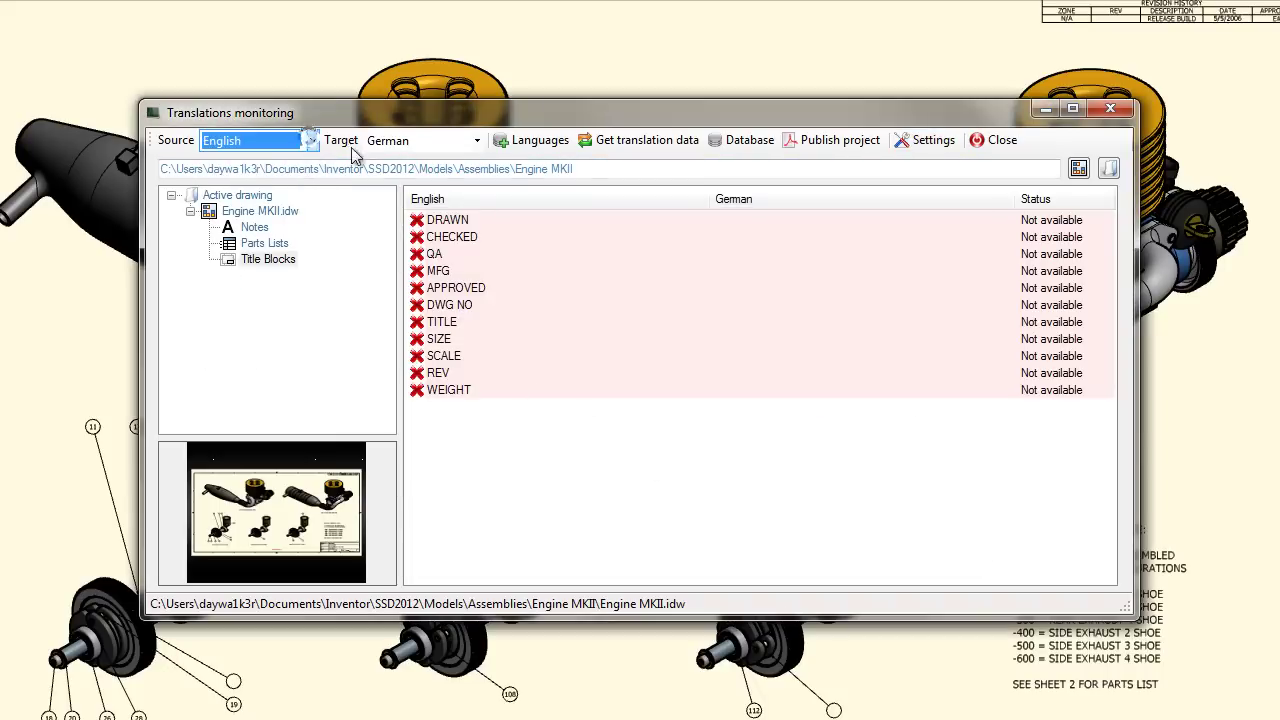
{"action": "left_click", "coordinate": [478, 141]}
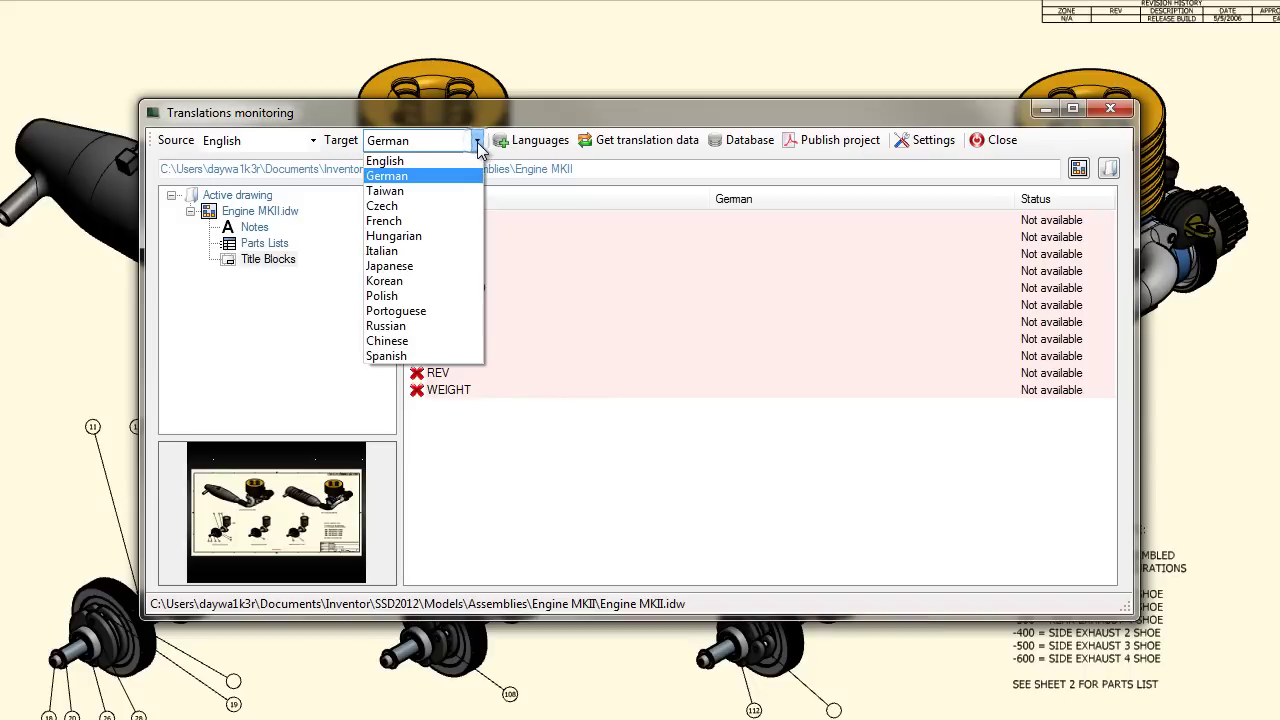
{"action": "left_click", "coordinate": [478, 145]}
{"action": "left_click", "coordinate": [535, 141]}
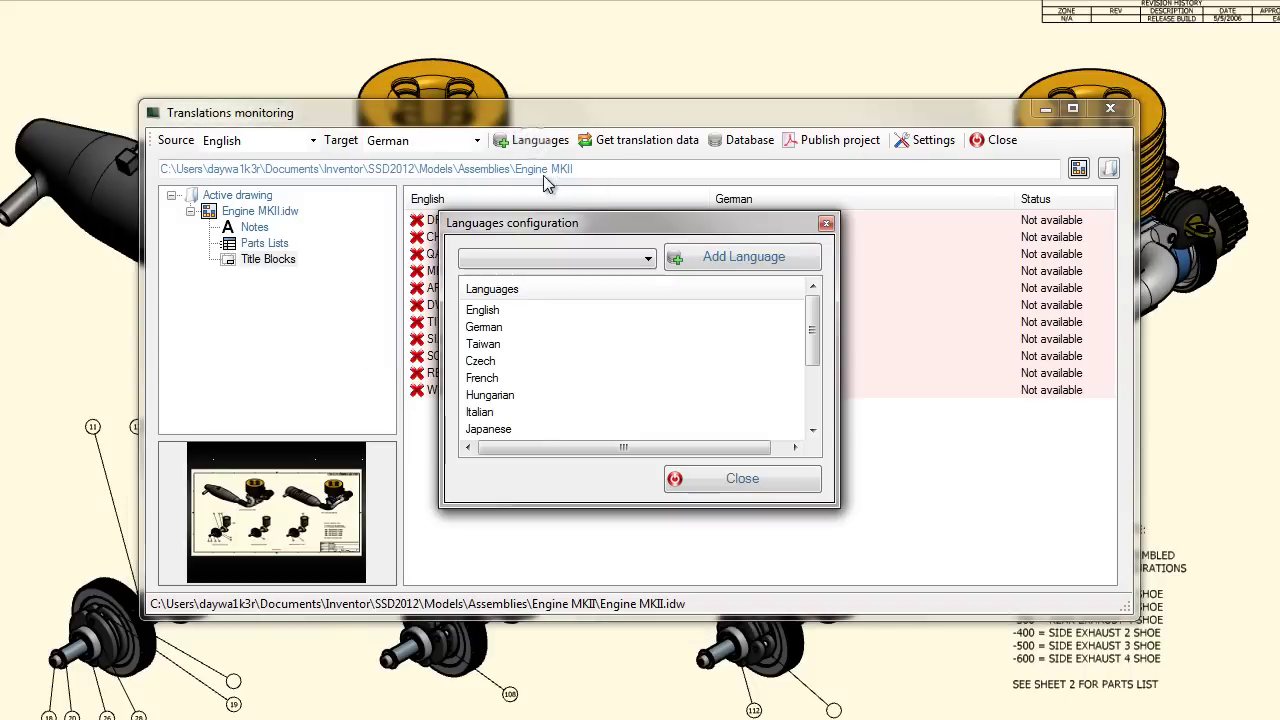
{"action": "left_click", "coordinate": [499, 329]}
{"action": "right_click", "coordinate": [505, 334]}
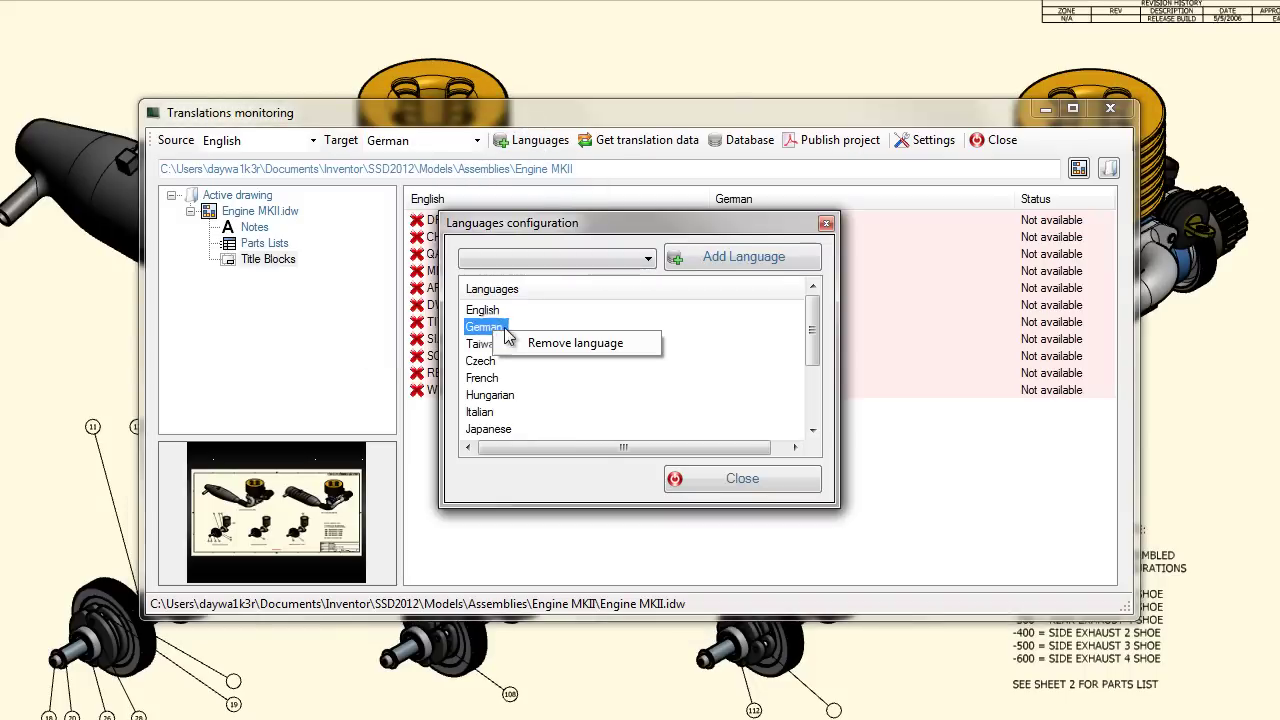
{"action": "left_click", "coordinate": [648, 259]}
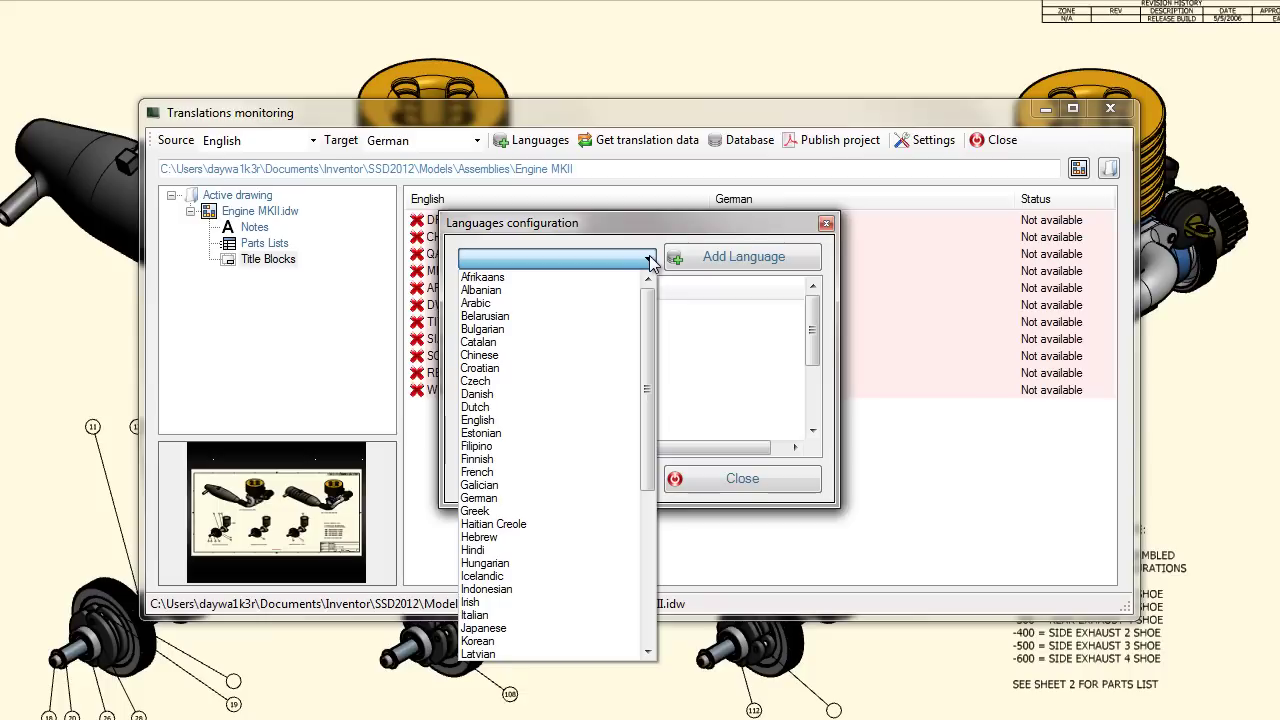
{"action": "left_click", "coordinate": [651, 259]}
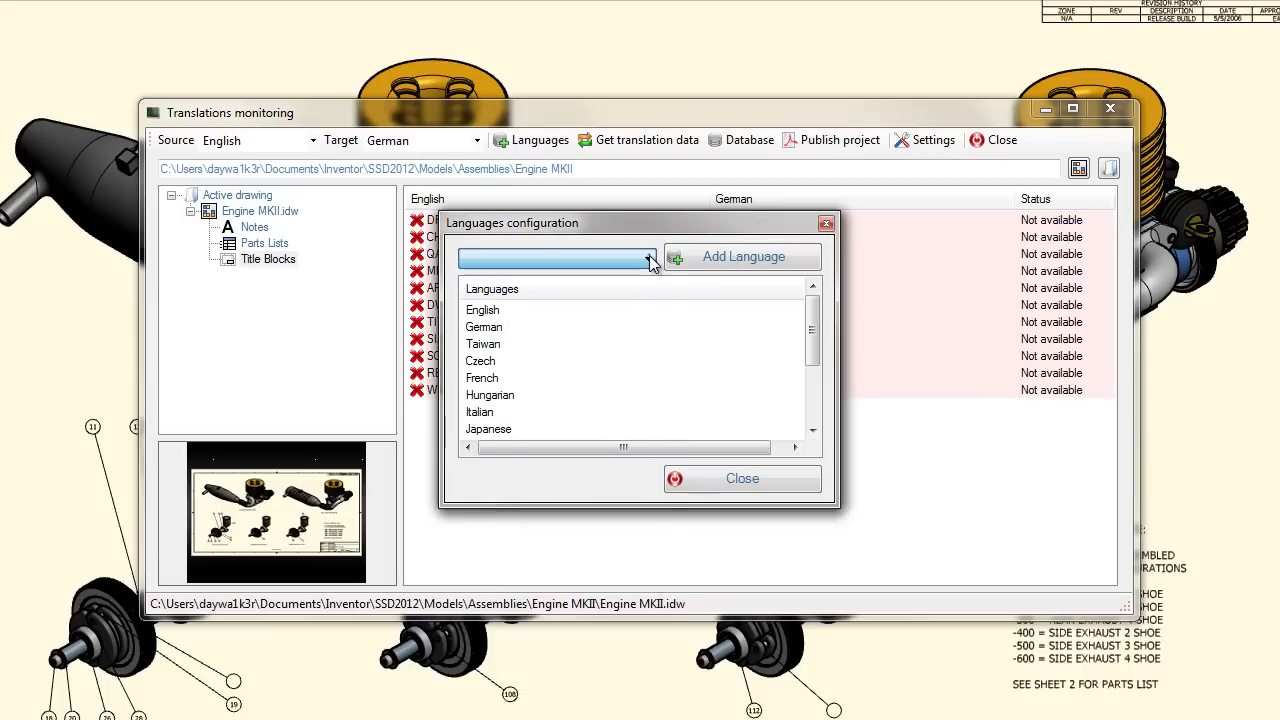
{"action": "left_click", "coordinate": [740, 479]}
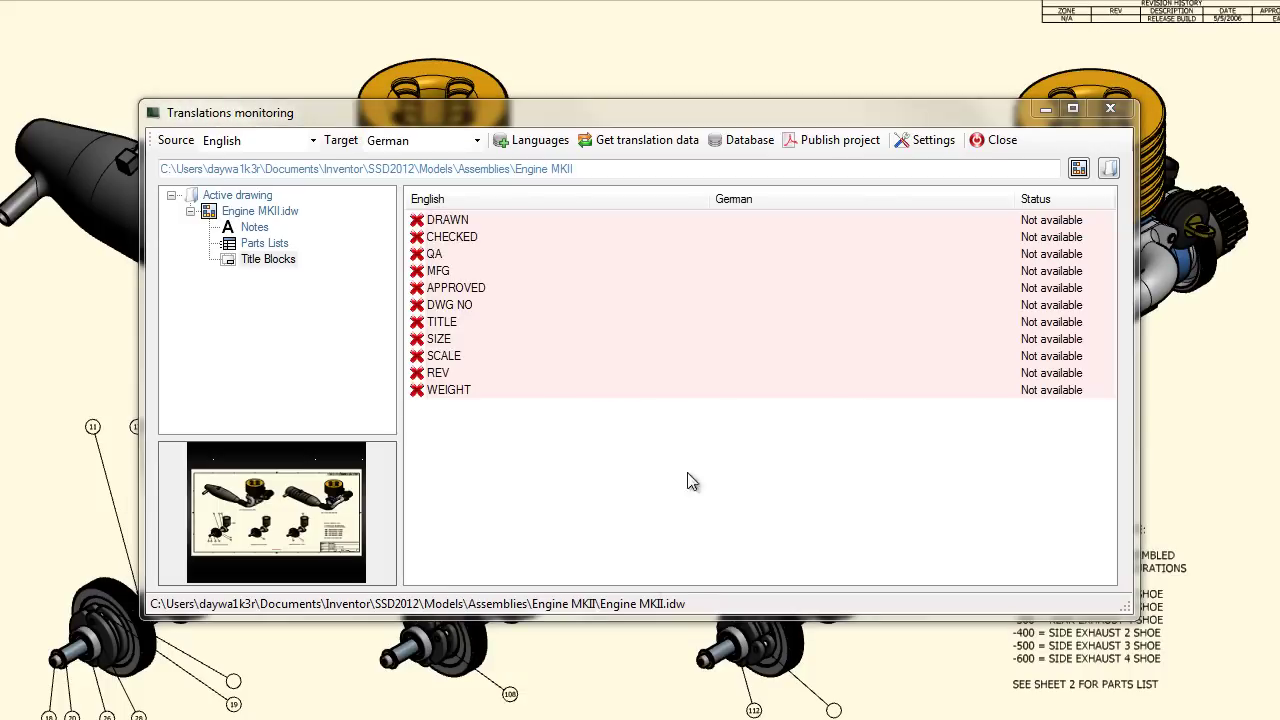
Sort the parts list texts by translation status with Translated rows first.
{"action": "left_click", "coordinate": [277, 246]}
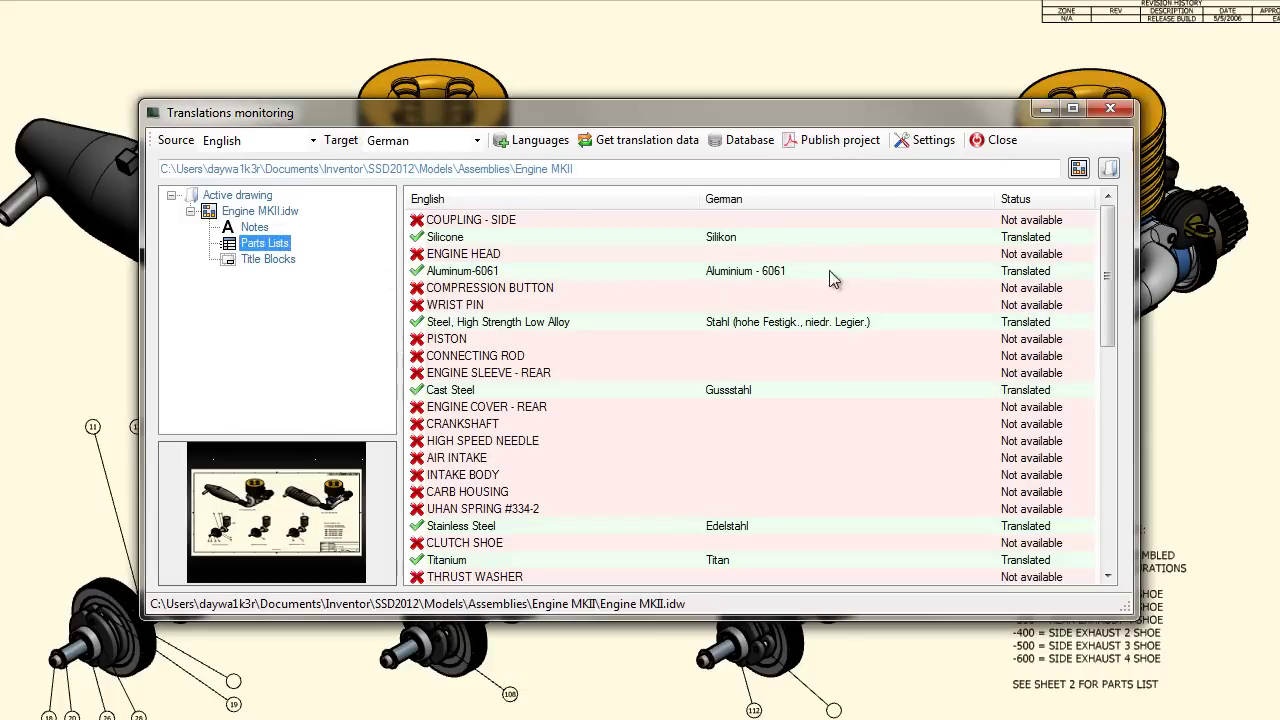
{"action": "left_click", "coordinate": [1016, 200]}
{"action": "left_click", "coordinate": [1016, 200]}
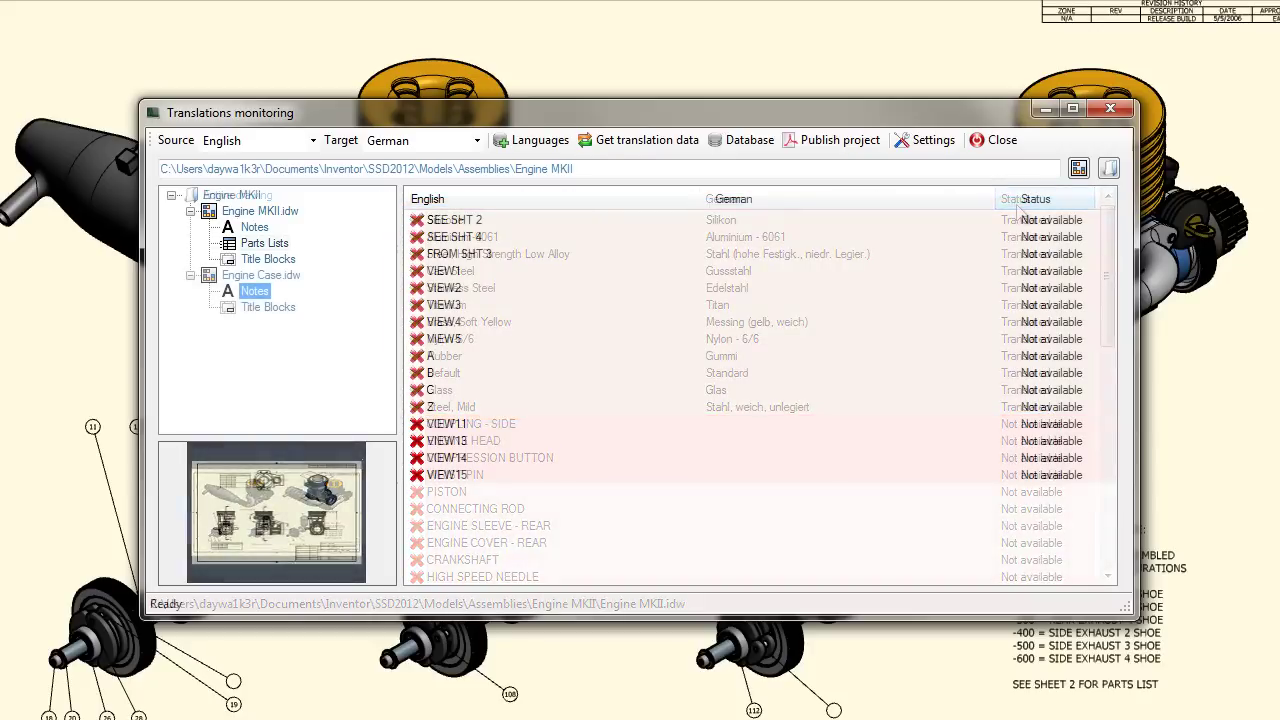
Add all Engine Case.idw note texts, SEE SHT 2 through VIEW15, to translations.
{"action": "left_click_drag", "start_coordinate": [563, 516], "coordinate": [470, 218]}
{"action": "right_click", "coordinate": [472, 243]}
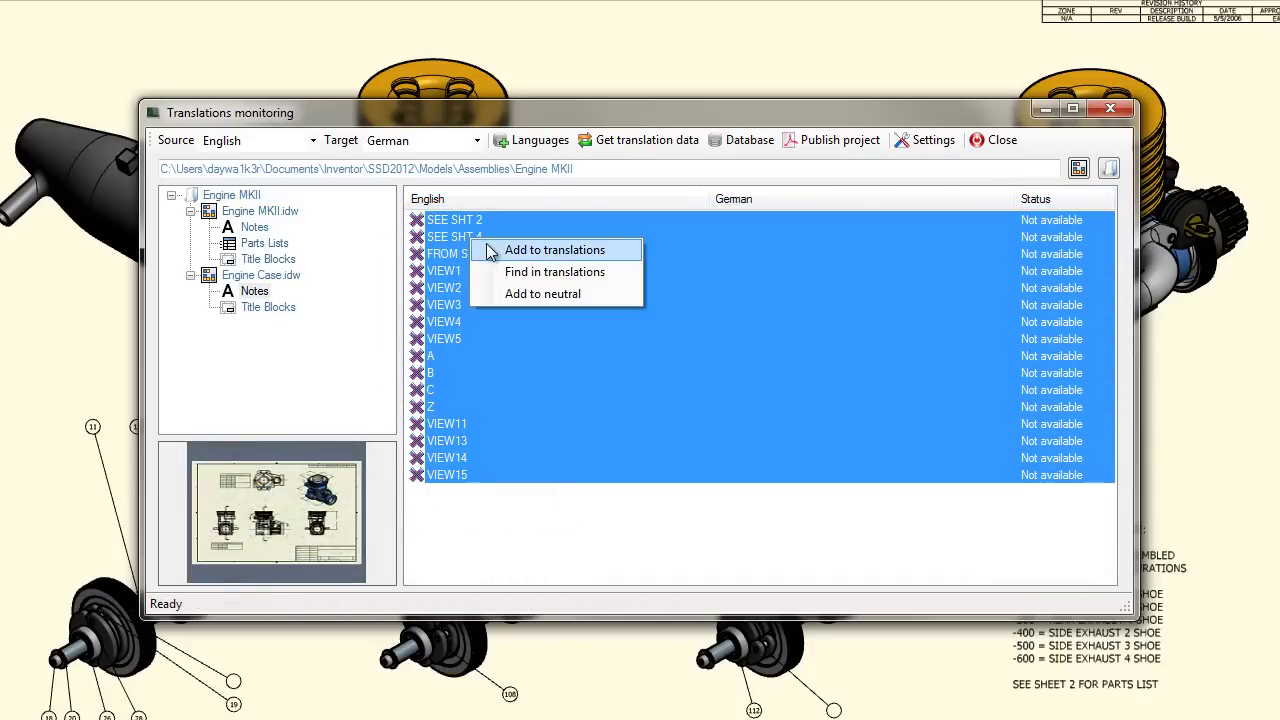
{"action": "left_click", "coordinate": [497, 251]}
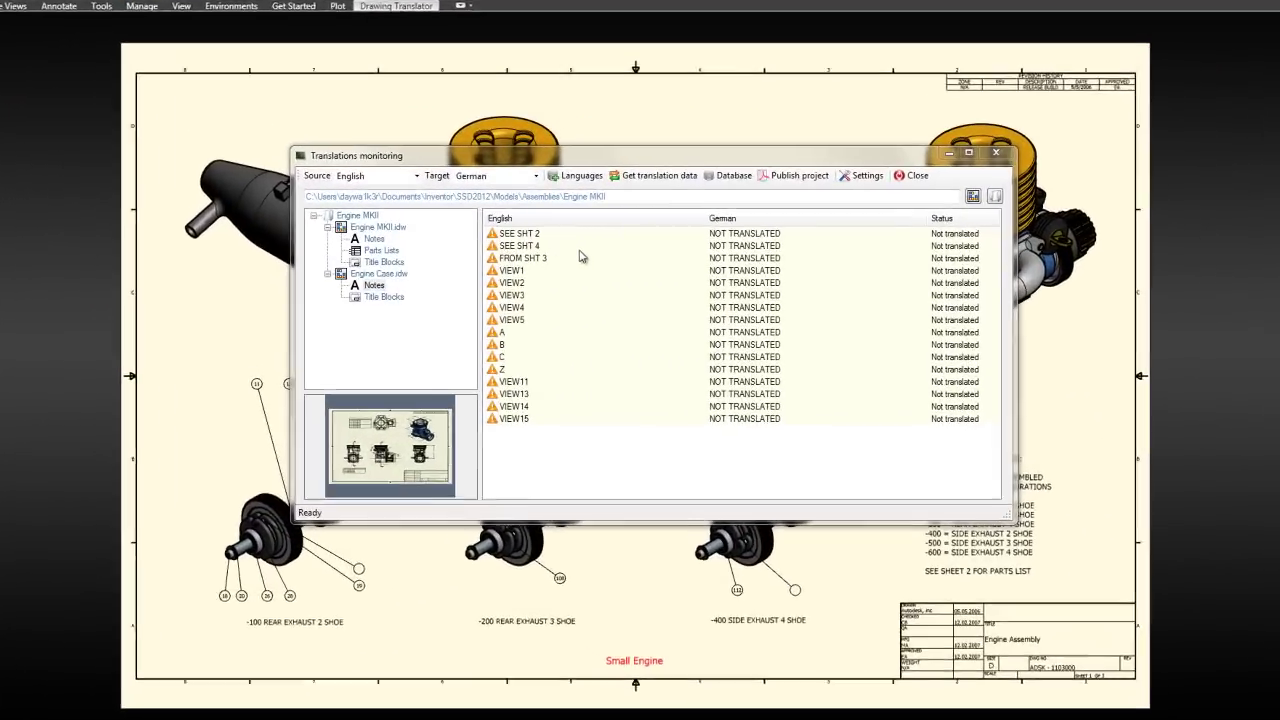
Mark entries A, B, C and Z as neutral, then optimize numbered texts into [VAR] entries.
{"action": "left_click", "coordinate": [730, 175]}
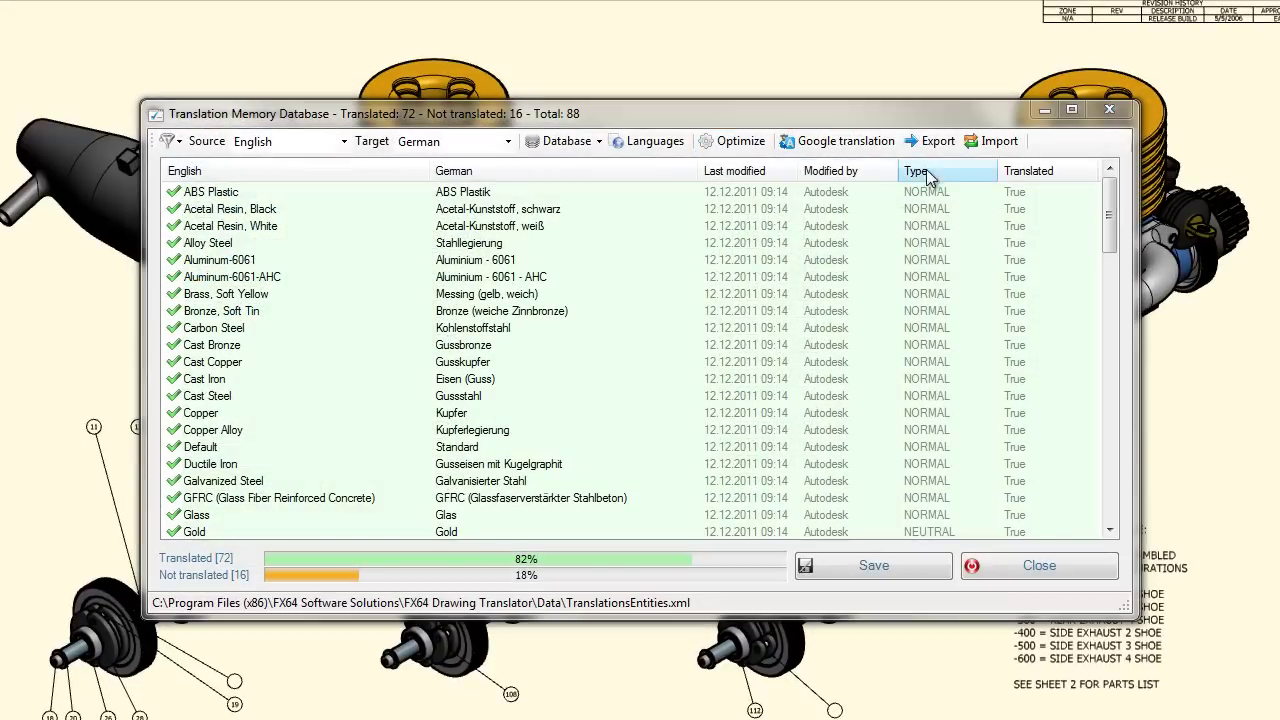
{"action": "left_click", "coordinate": [1030, 172]}
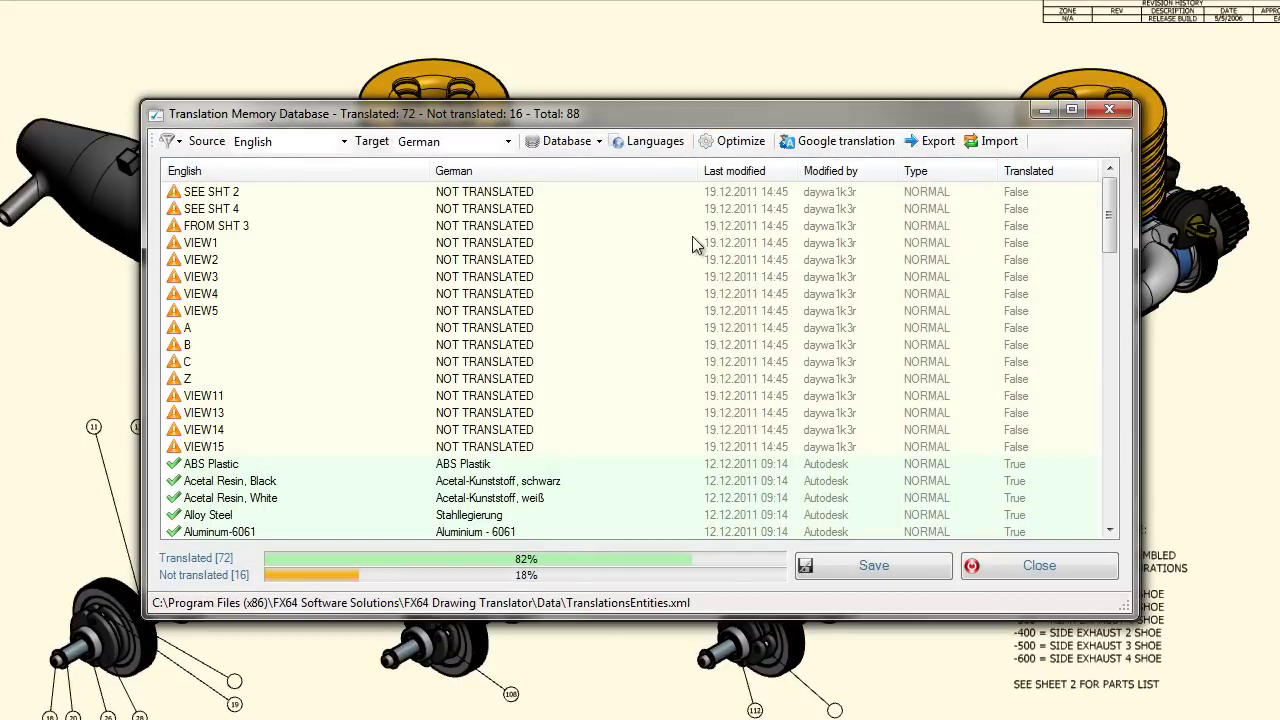
{"action": "left_click", "coordinate": [187, 330]}
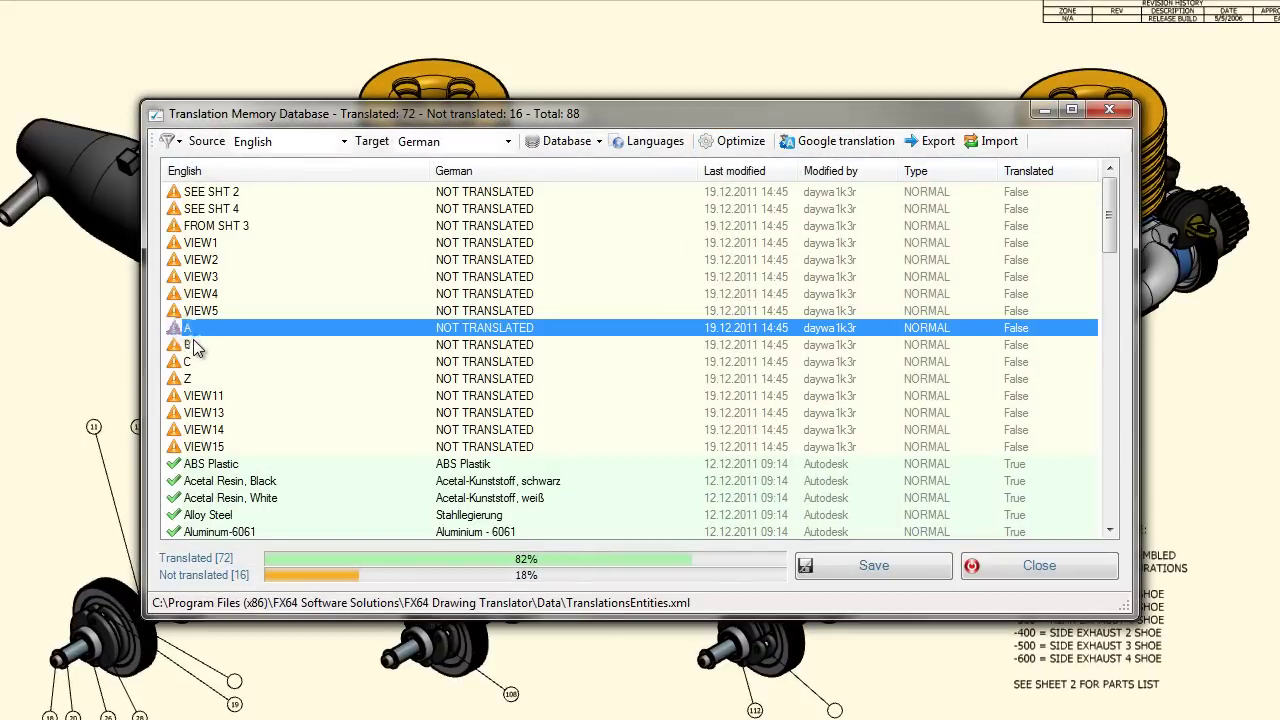
{"action": "left_click_drag", "start_coordinate": [195, 345], "coordinate": [199, 385]}
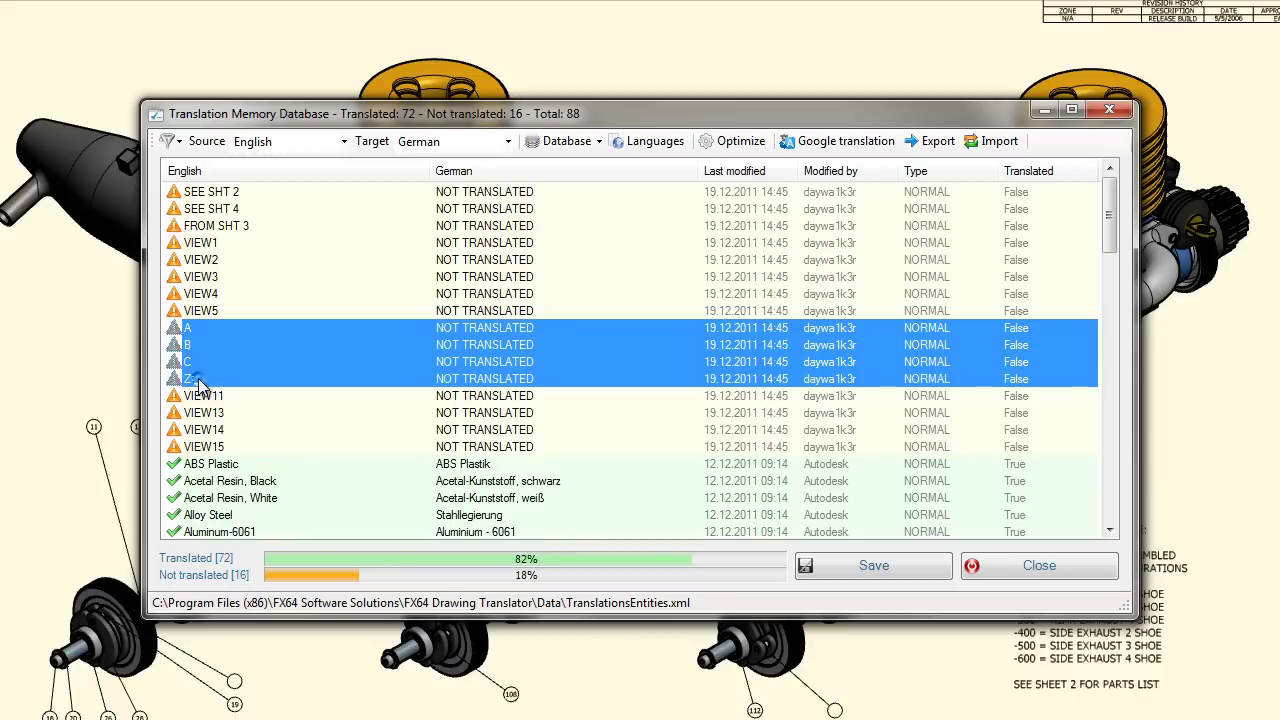
{"action": "right_click", "coordinate": [199, 386]}
{"action": "left_click", "coordinate": [268, 435]}
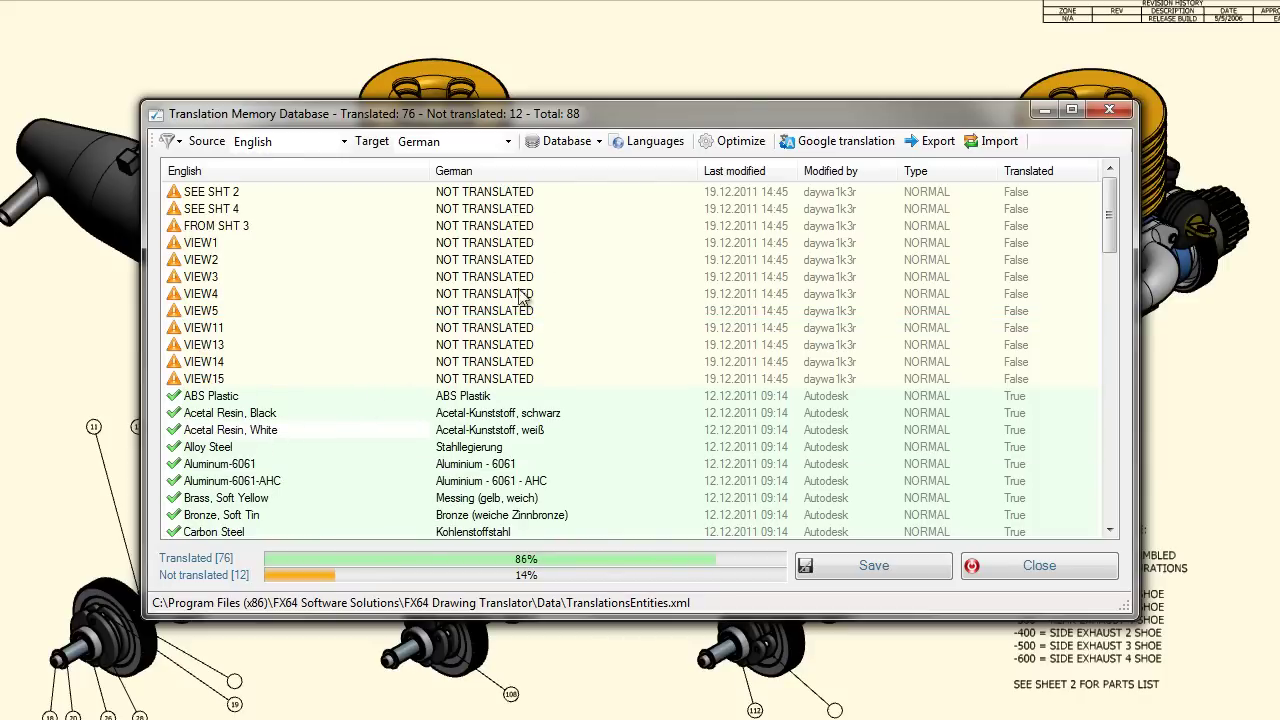
{"action": "left_click", "coordinate": [730, 142]}
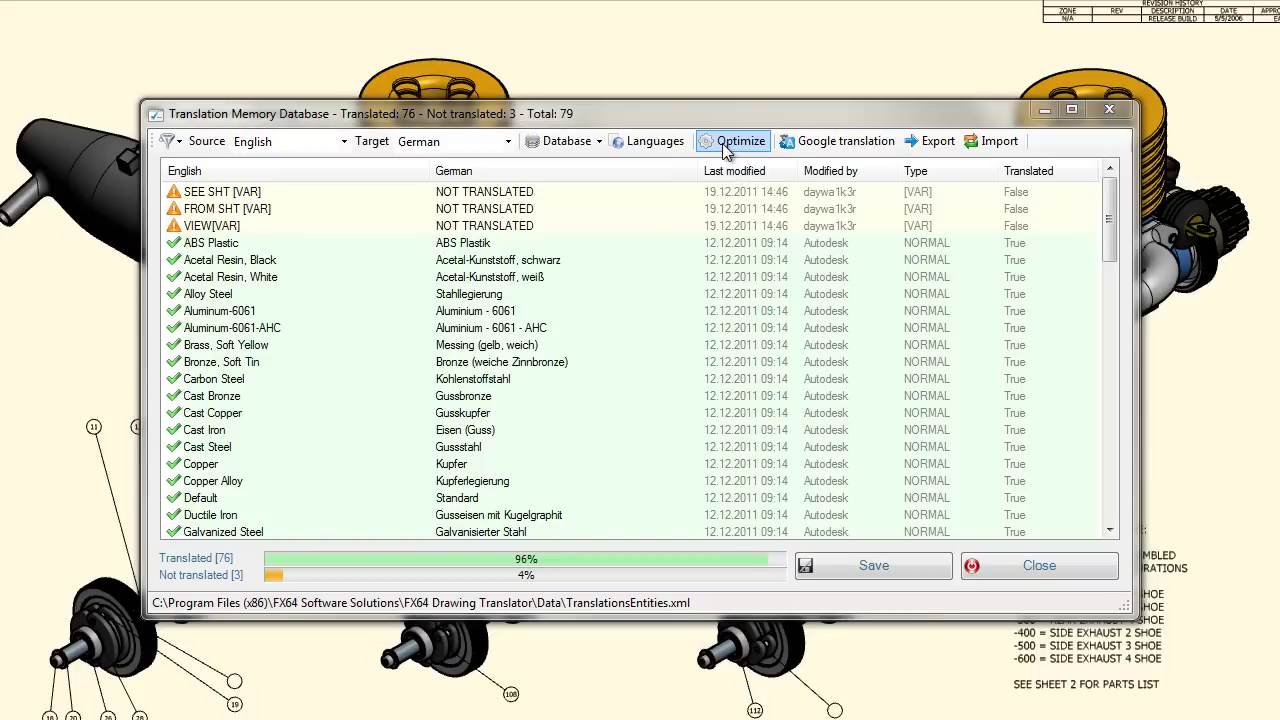
Translate the [VAR] entries to SIEHE BLT [VAR], VON BLT [VAR] and ANSICHT[VAR], then save.
{"action": "double_click", "coordinate": [252, 195]}
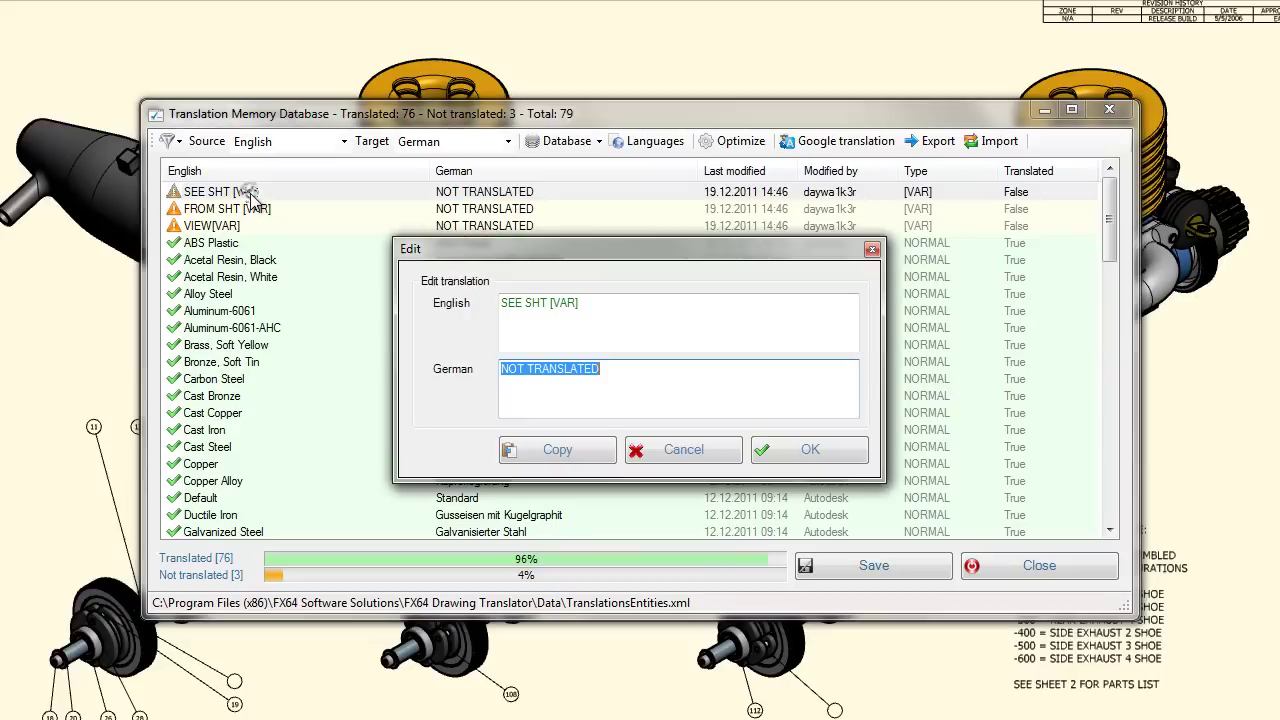
{"action": "type", "text": "SIEHE BLT"}
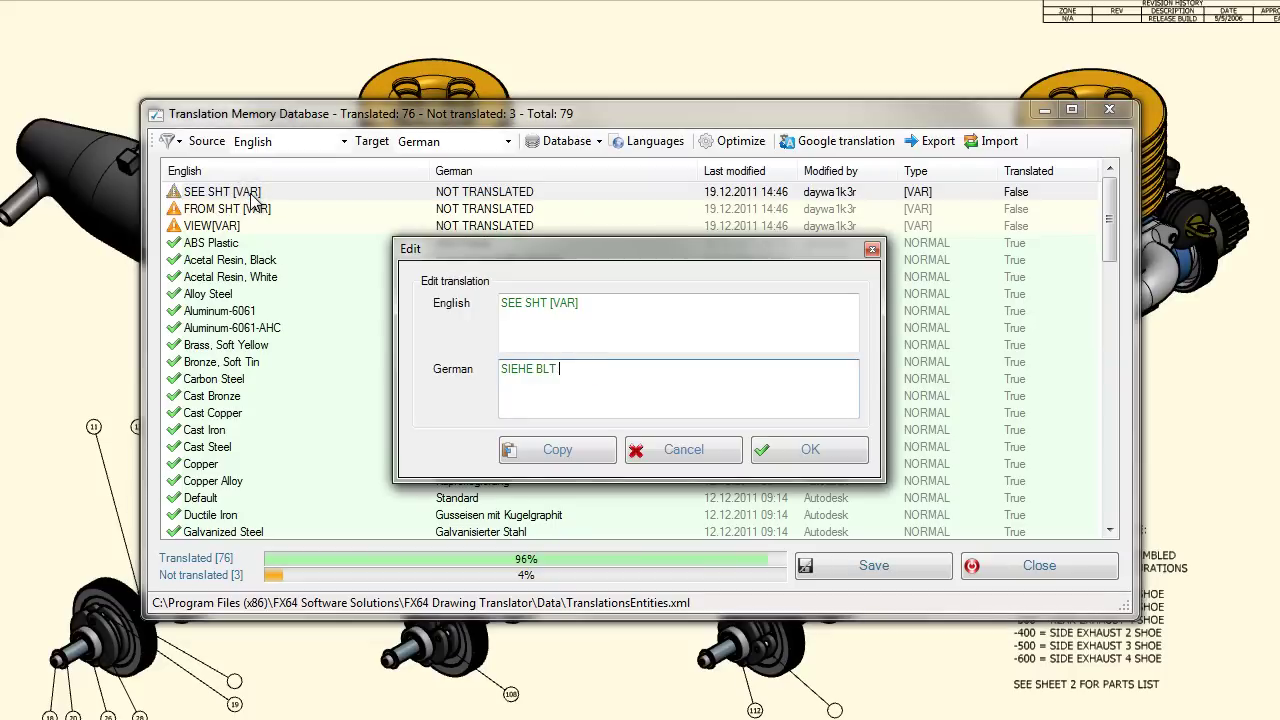
{"action": "type", "text": " [VAR]"}
{"action": "left_click", "coordinate": [788, 455]}
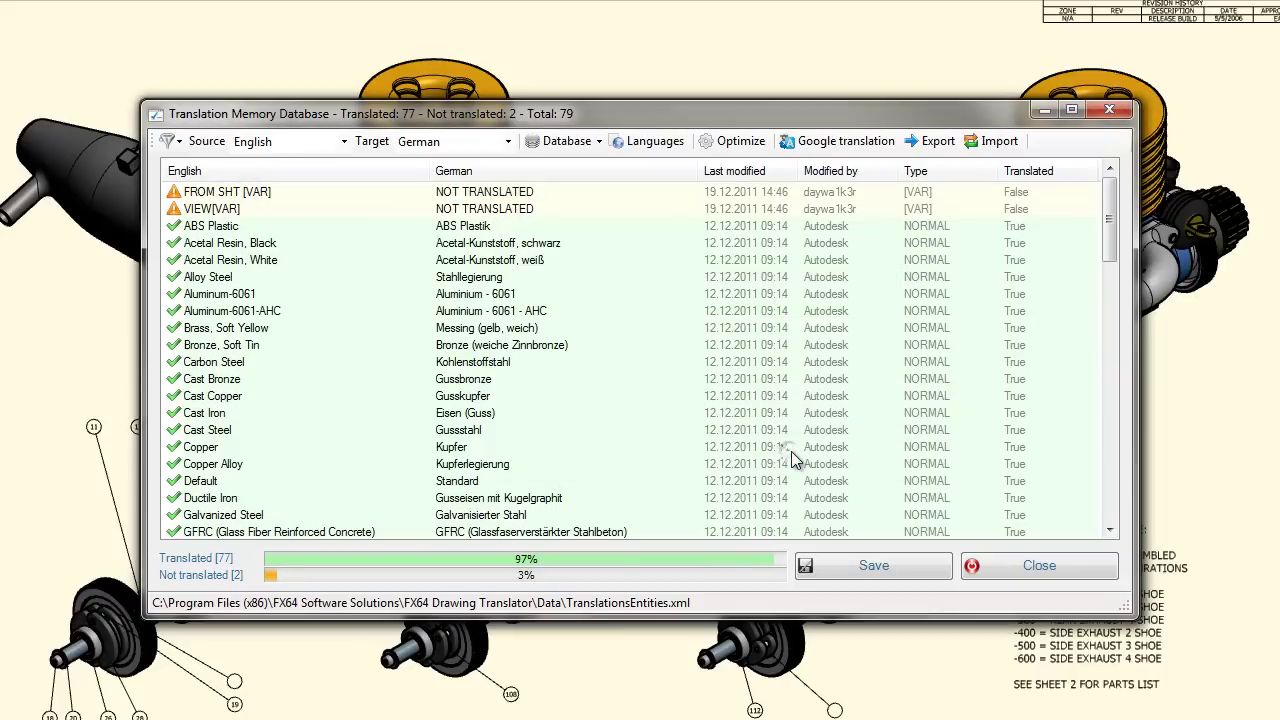
{"action": "double_click", "coordinate": [258, 195]}
{"action": "type", "text": "VON BLT"}
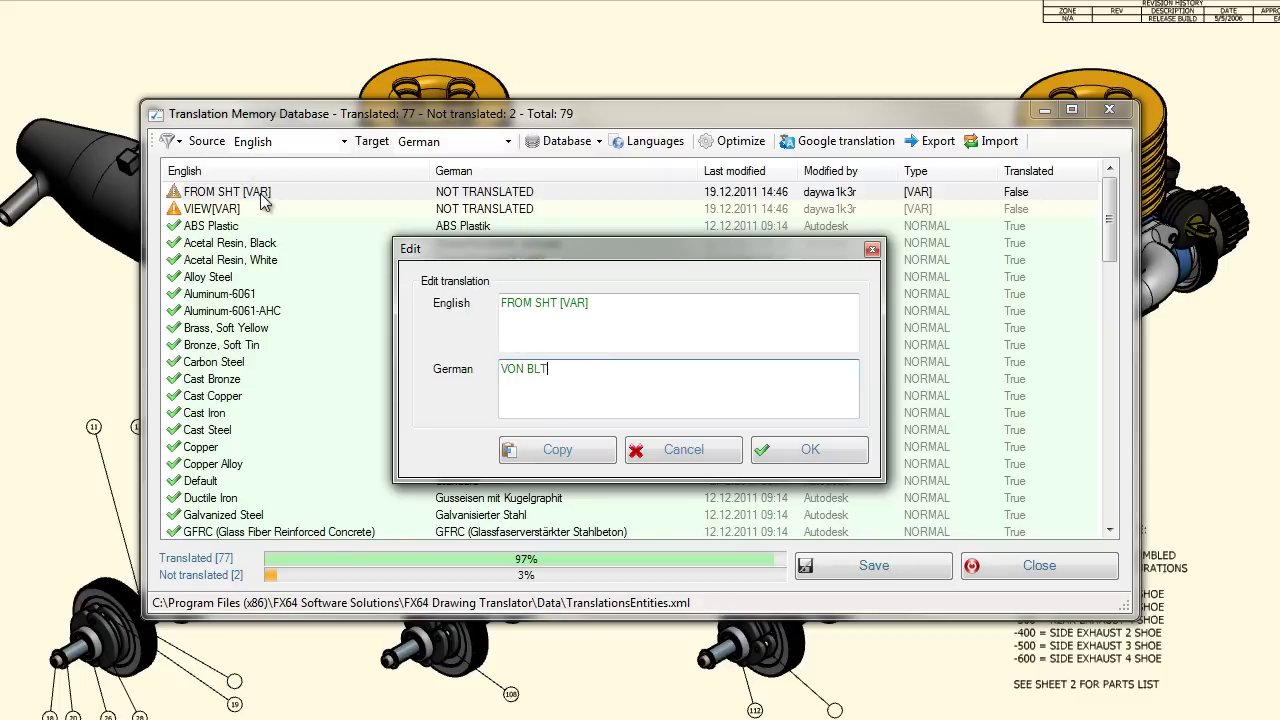
{"action": "type", "text": " [VAR]"}
{"action": "left_click", "coordinate": [803, 451]}
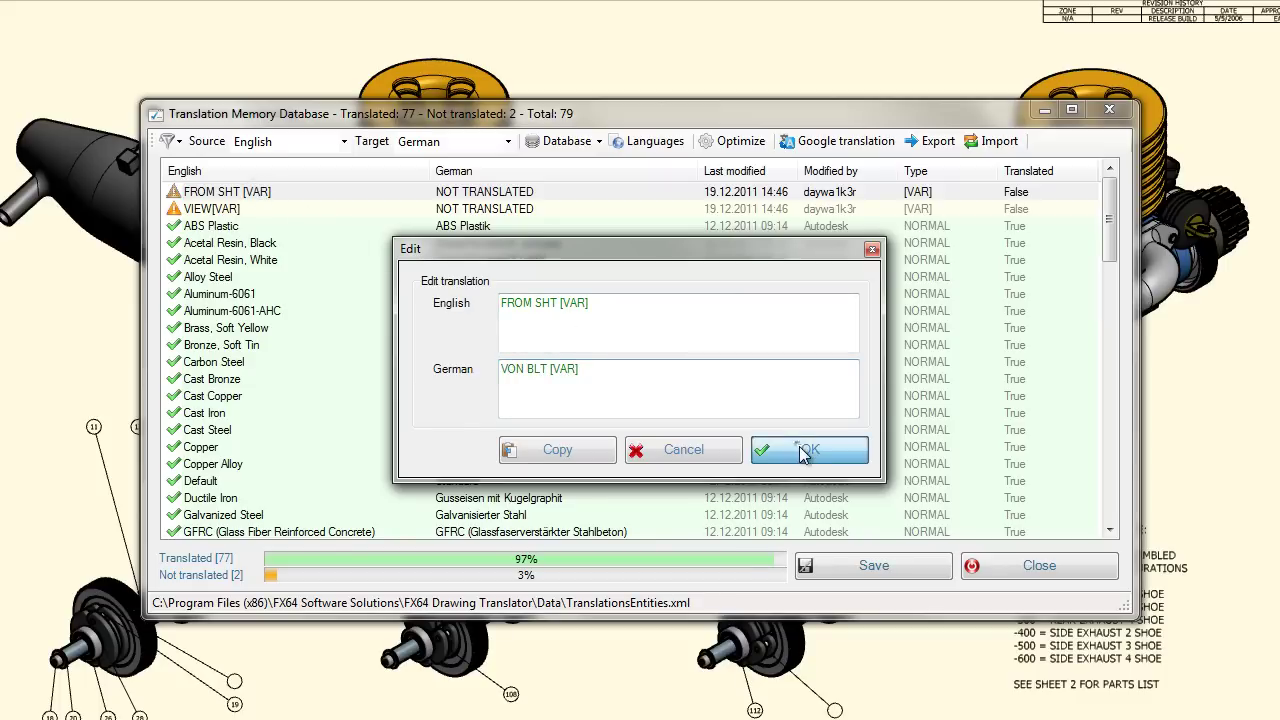
{"action": "double_click", "coordinate": [338, 190]}
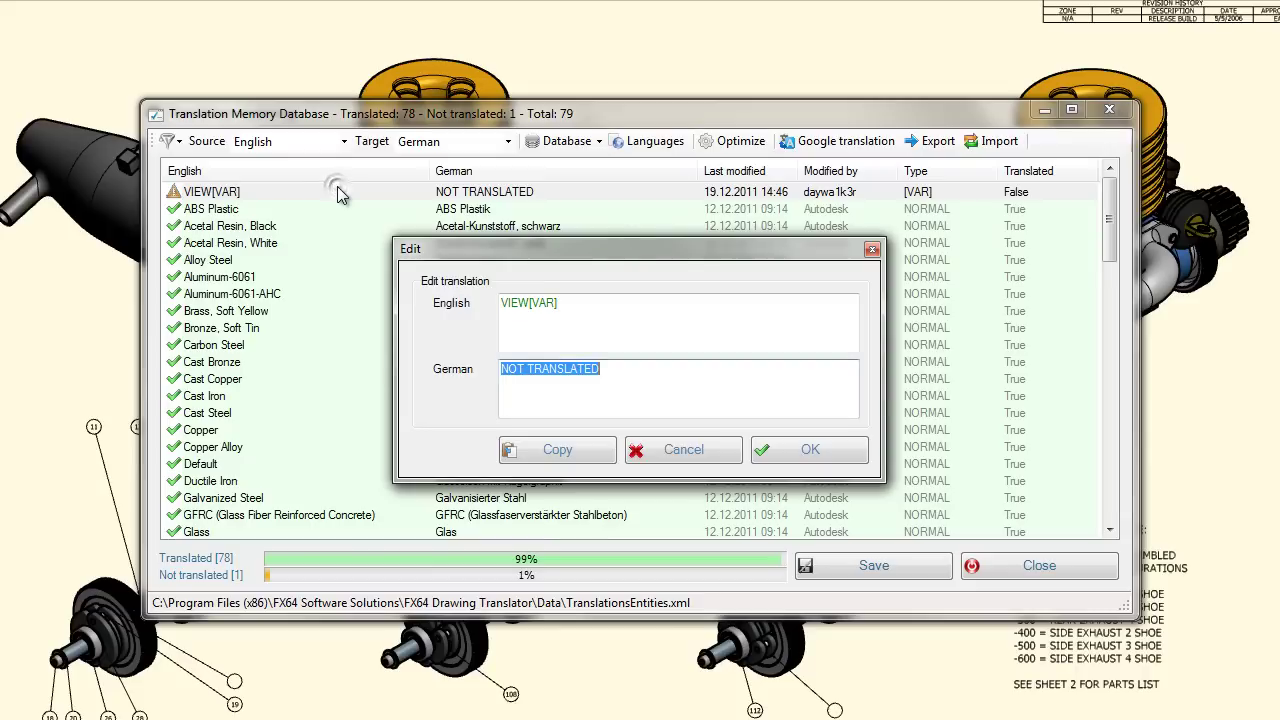
{"action": "type", "text": "ANSICHT[VAR"}
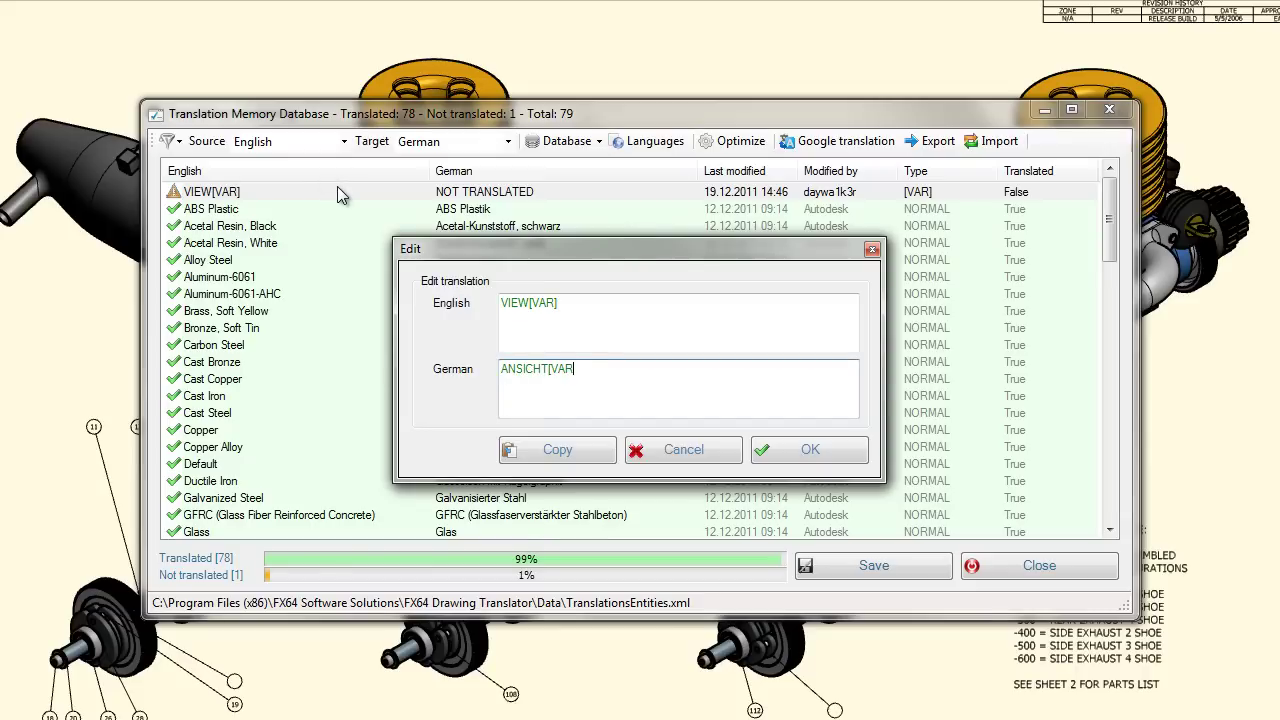
{"action": "type", "text": "]"}
{"action": "left_click", "coordinate": [822, 455]}
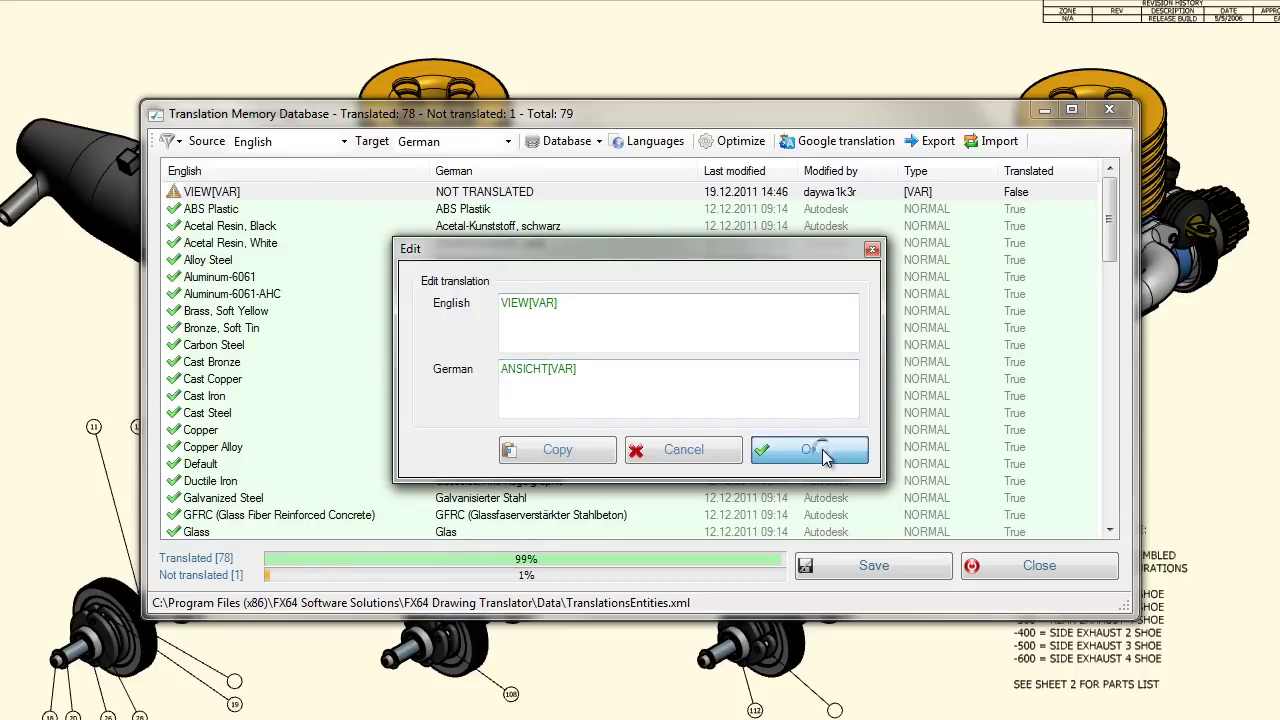
{"action": "left_click", "coordinate": [868, 566]}
{"action": "left_click", "coordinate": [997, 568]}
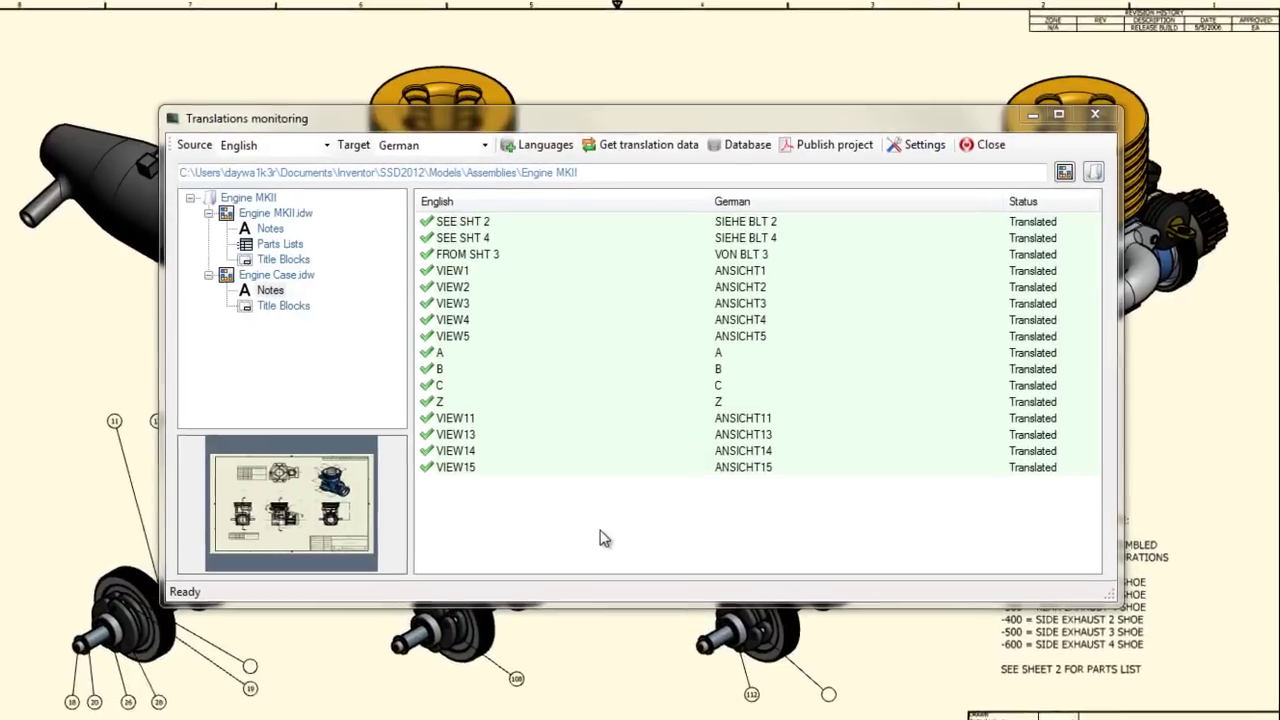
Show and select all 11 Engine Case.idw title block texts, DRAWN through WEIGHT.
{"action": "left_click", "coordinate": [300, 306]}
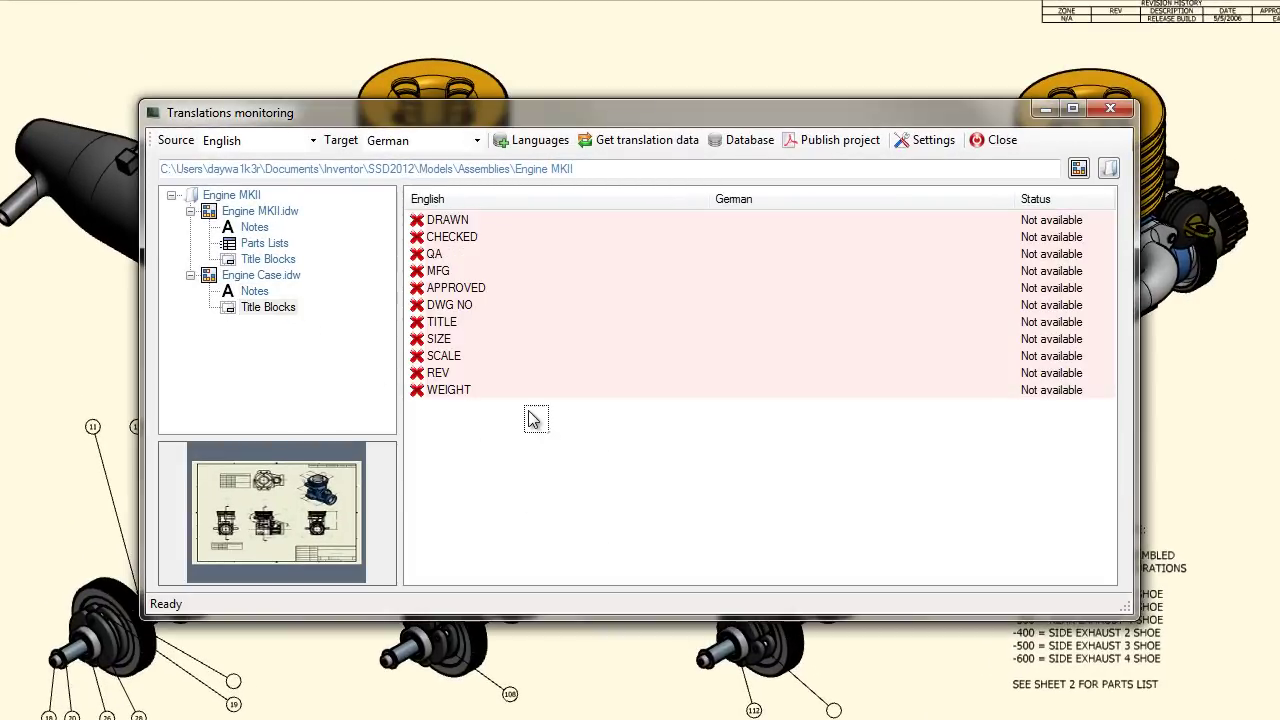
{"action": "left_click_drag", "start_coordinate": [530, 418], "coordinate": [452, 222]}
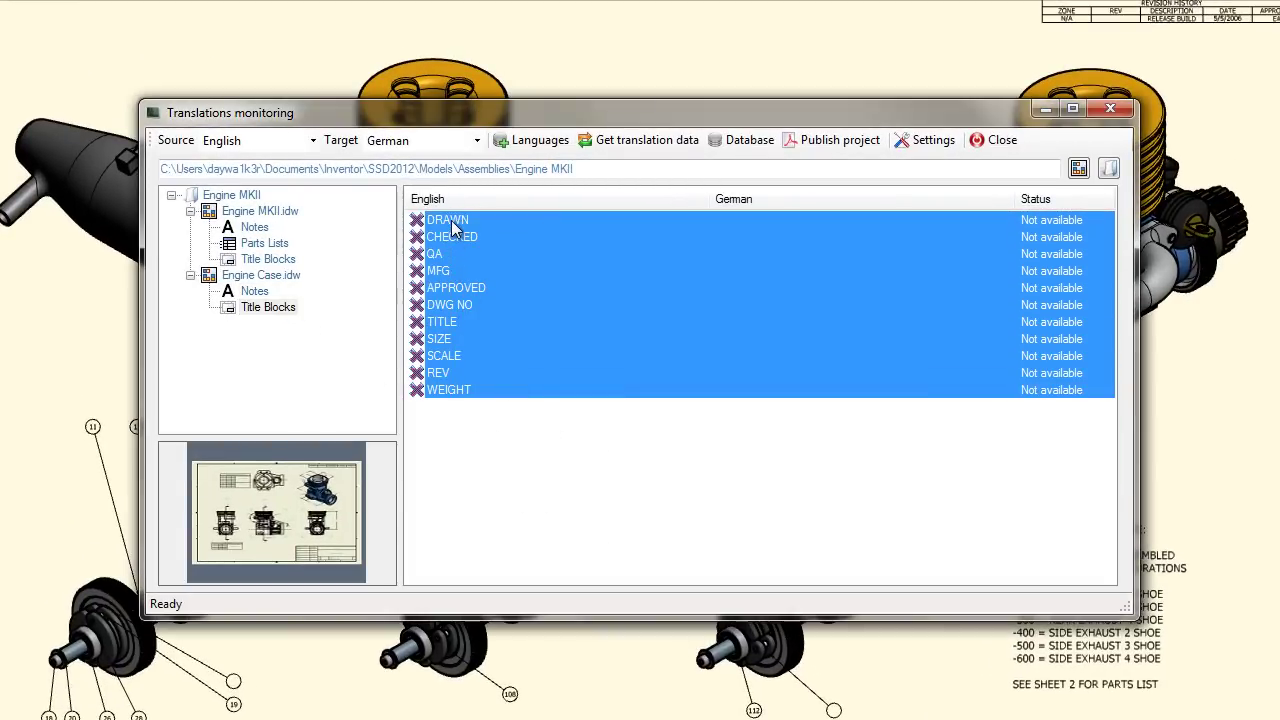
Add the 11 title block texts to the database and Google-translate them, e.g. GEZOGEN, GEWICHT.
{"action": "right_click", "coordinate": [452, 222]}
{"action": "left_click", "coordinate": [505, 233]}
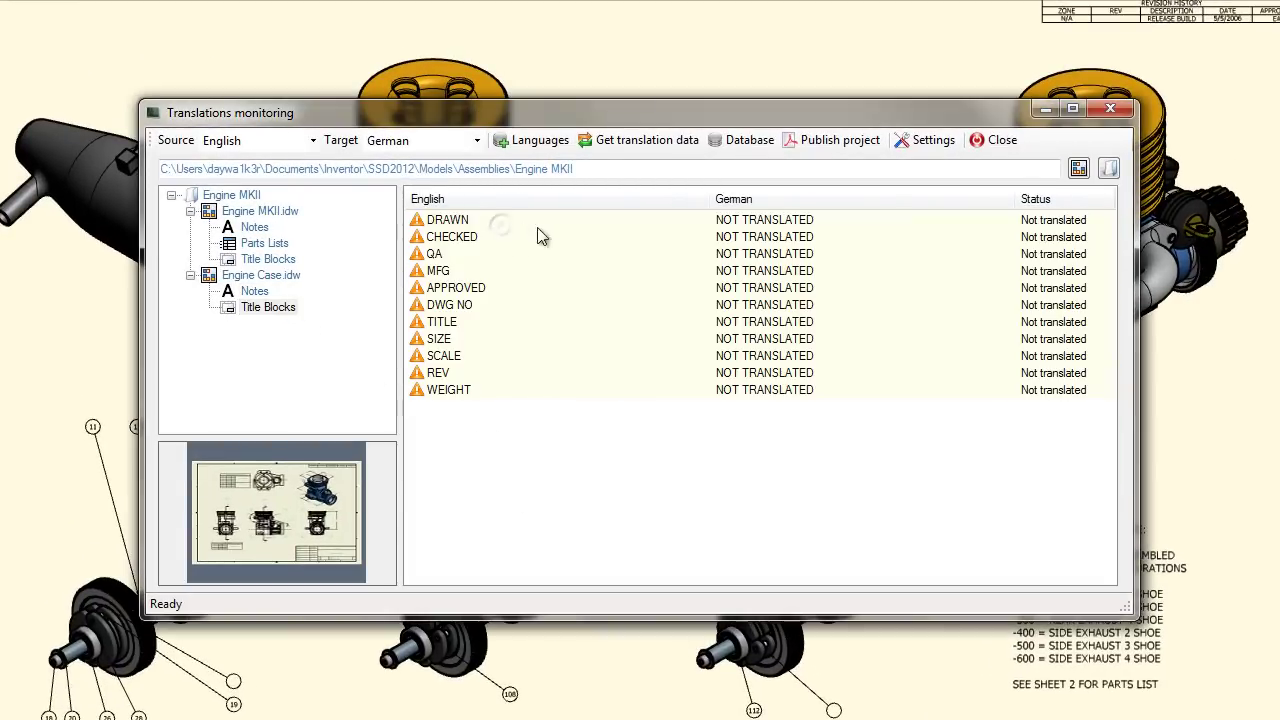
{"action": "left_click", "coordinate": [750, 140]}
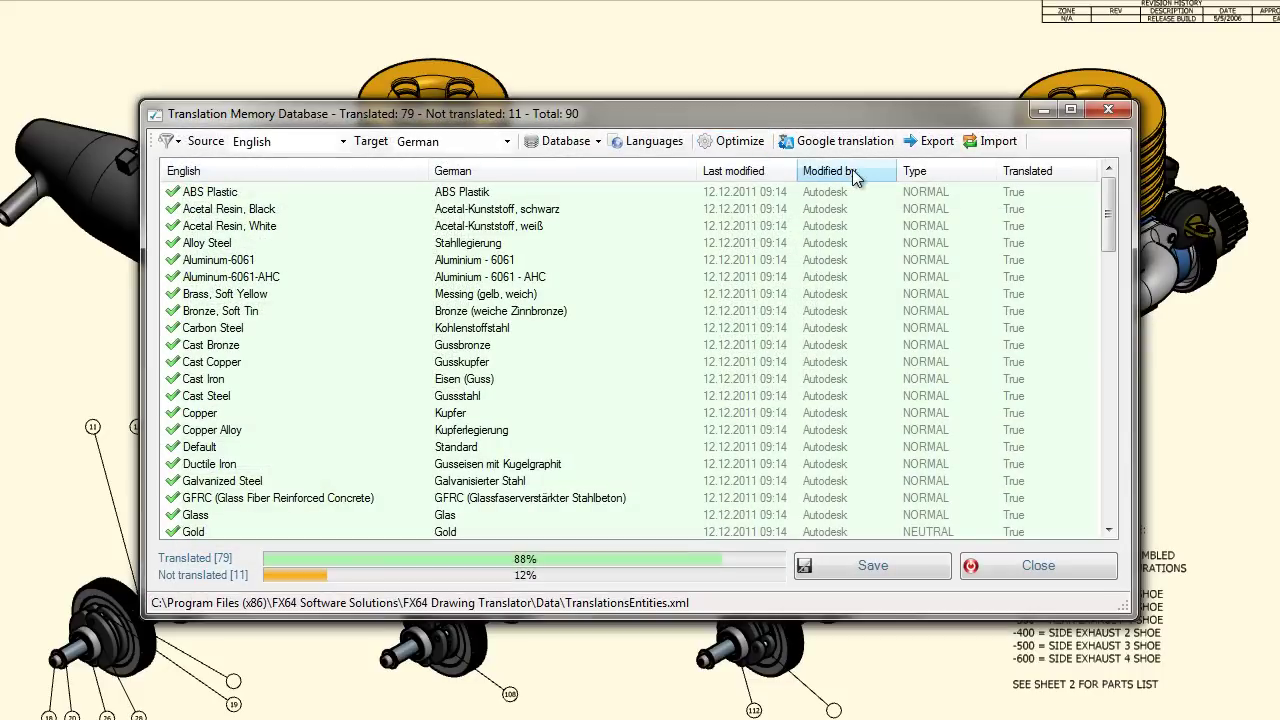
{"action": "left_click", "coordinate": [850, 171]}
{"action": "left_click", "coordinate": [1040, 171]}
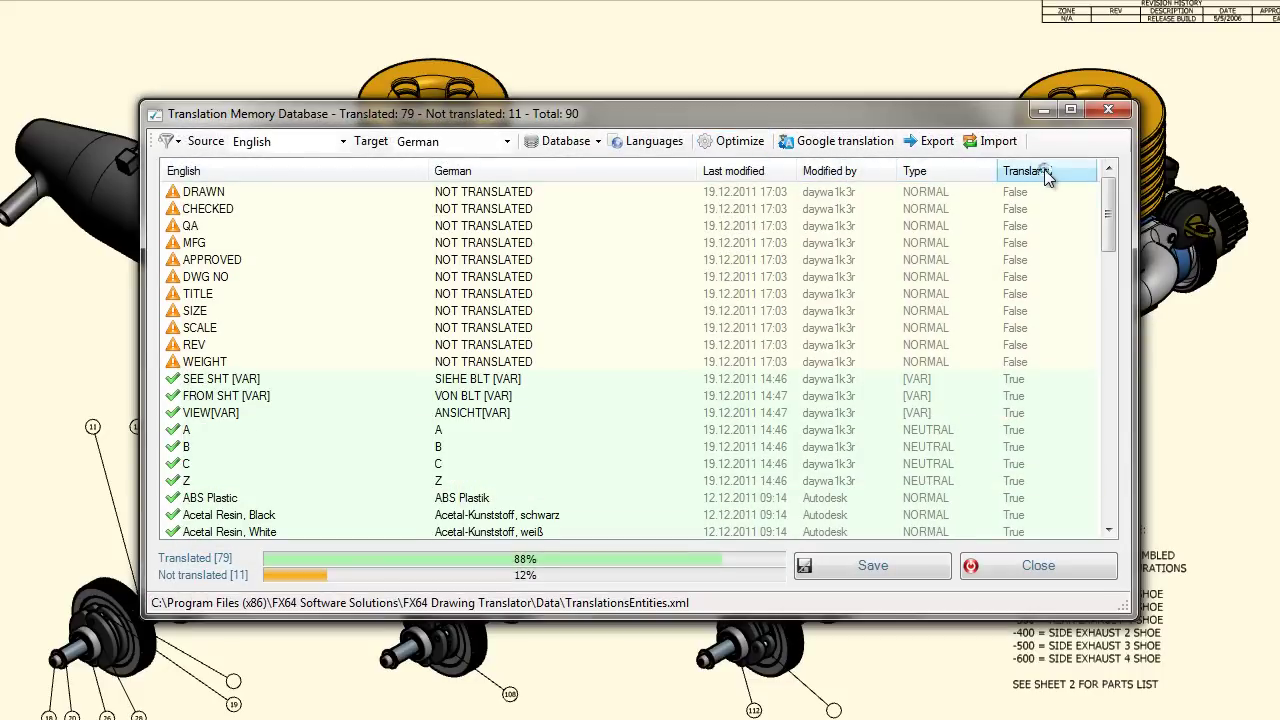
{"action": "left_click", "coordinate": [205, 194]}
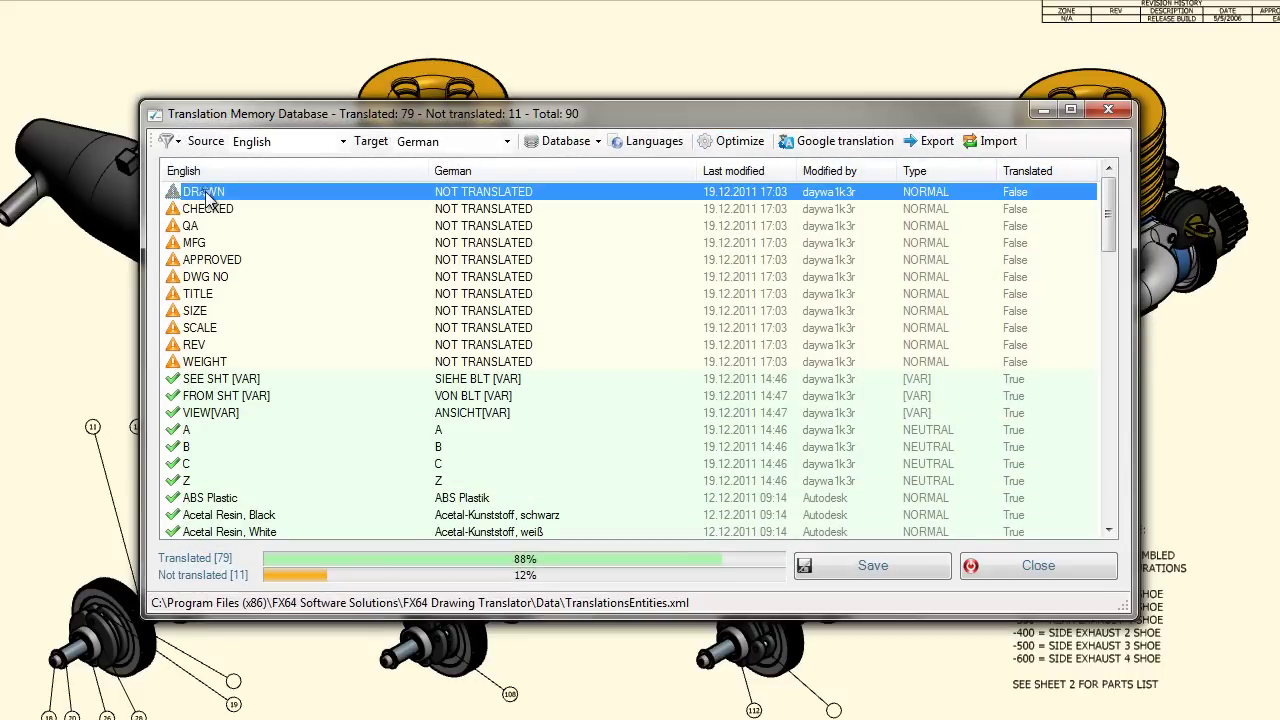
{"action": "left_click", "coordinate": [207, 364], "text": "shift"}
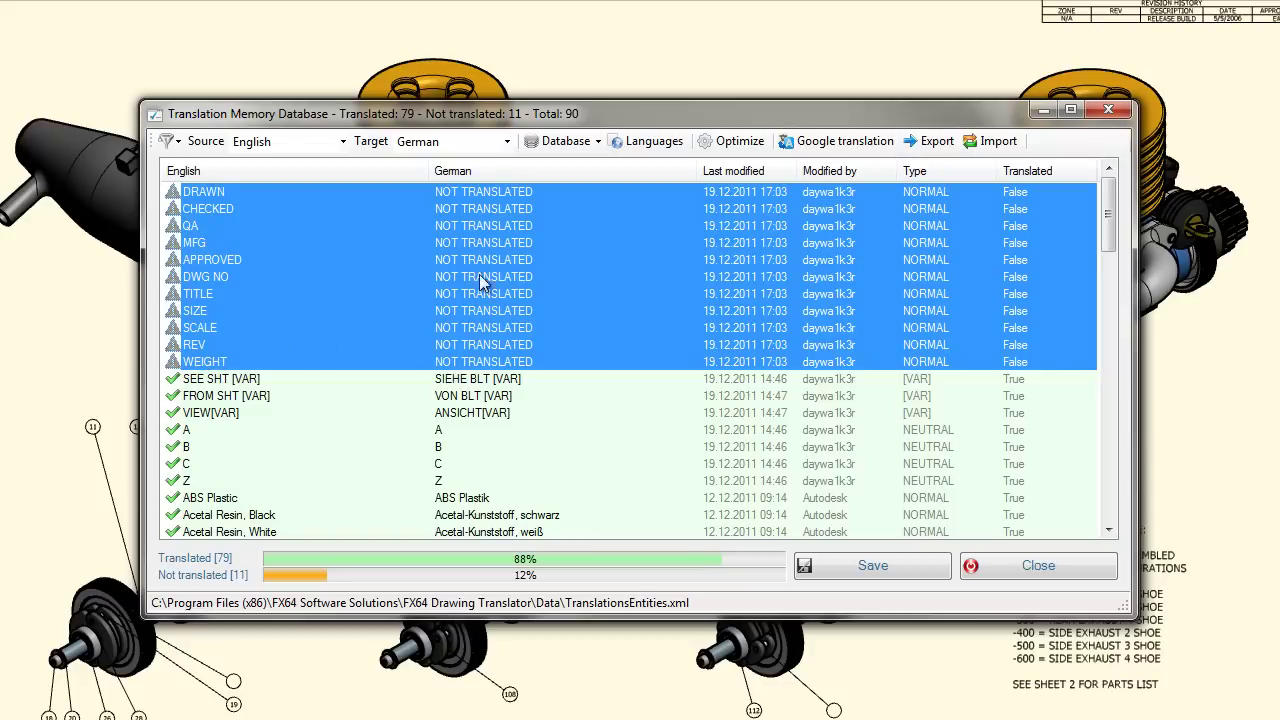
{"action": "left_click", "coordinate": [826, 142]}
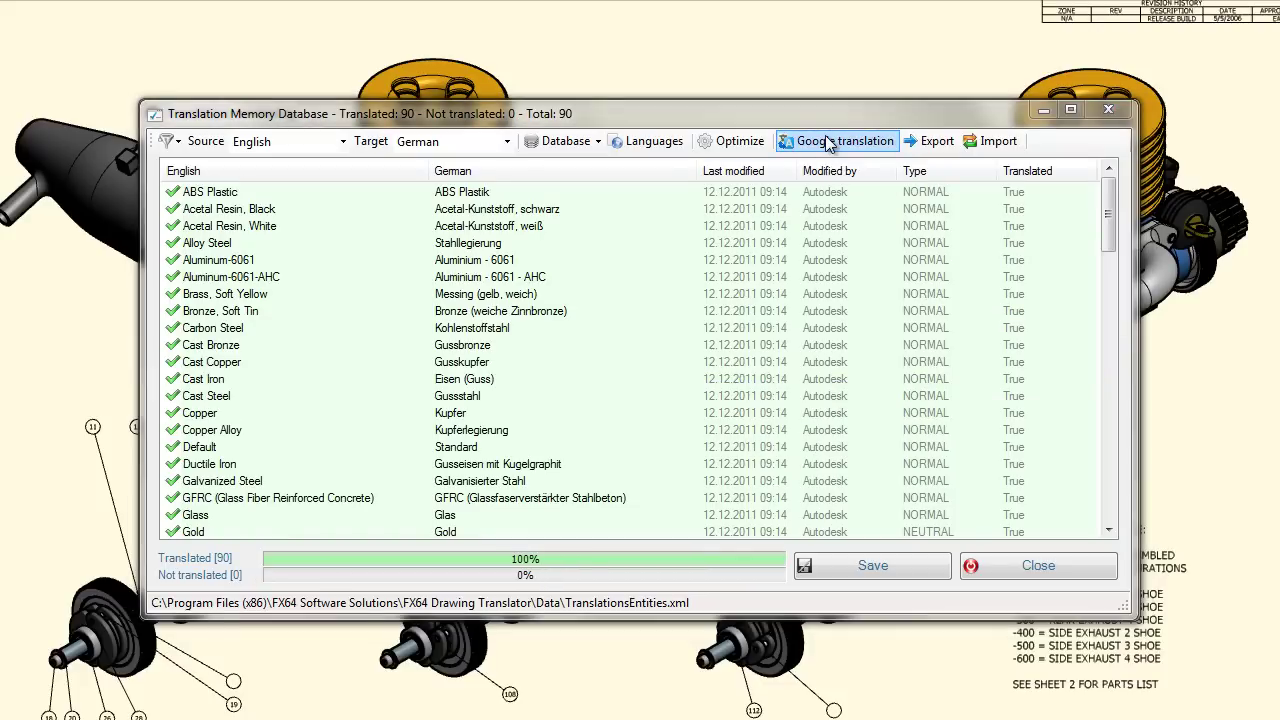
{"action": "left_click", "coordinate": [826, 172]}
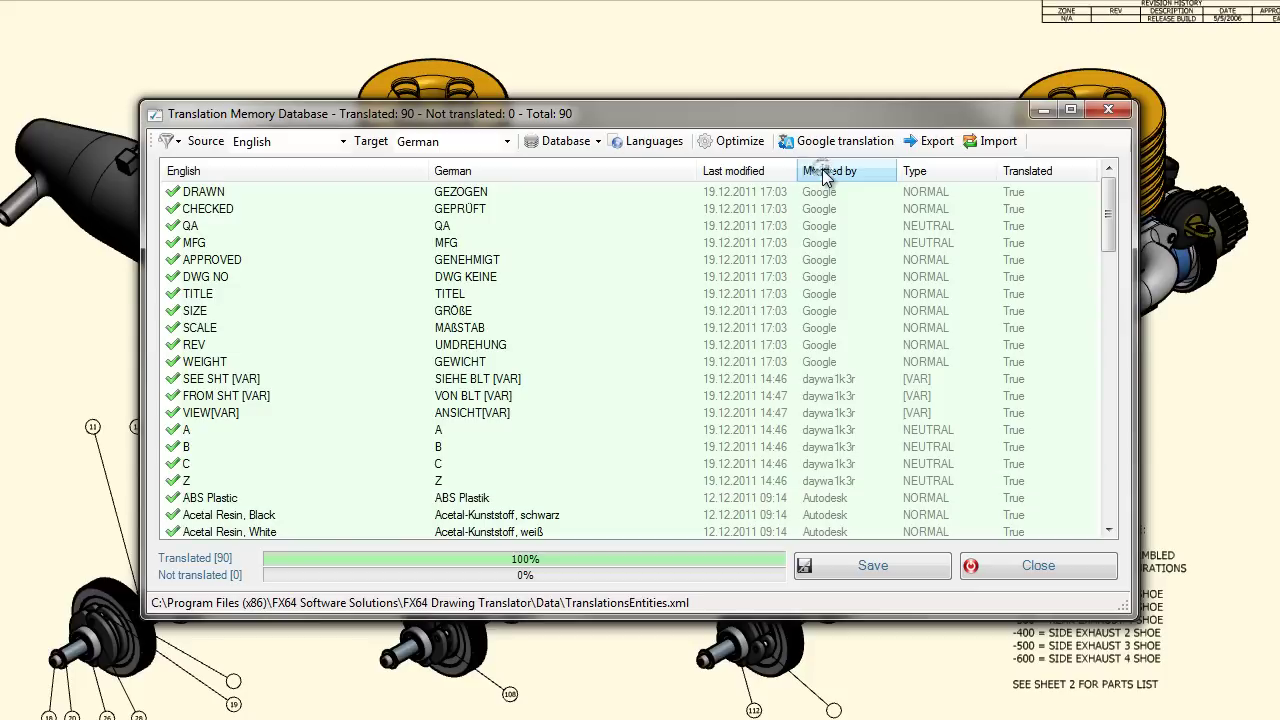
Change the German translation of DRAWN from GEZOGEN to GEZEICHNET.
{"action": "double_click", "coordinate": [481, 195]}
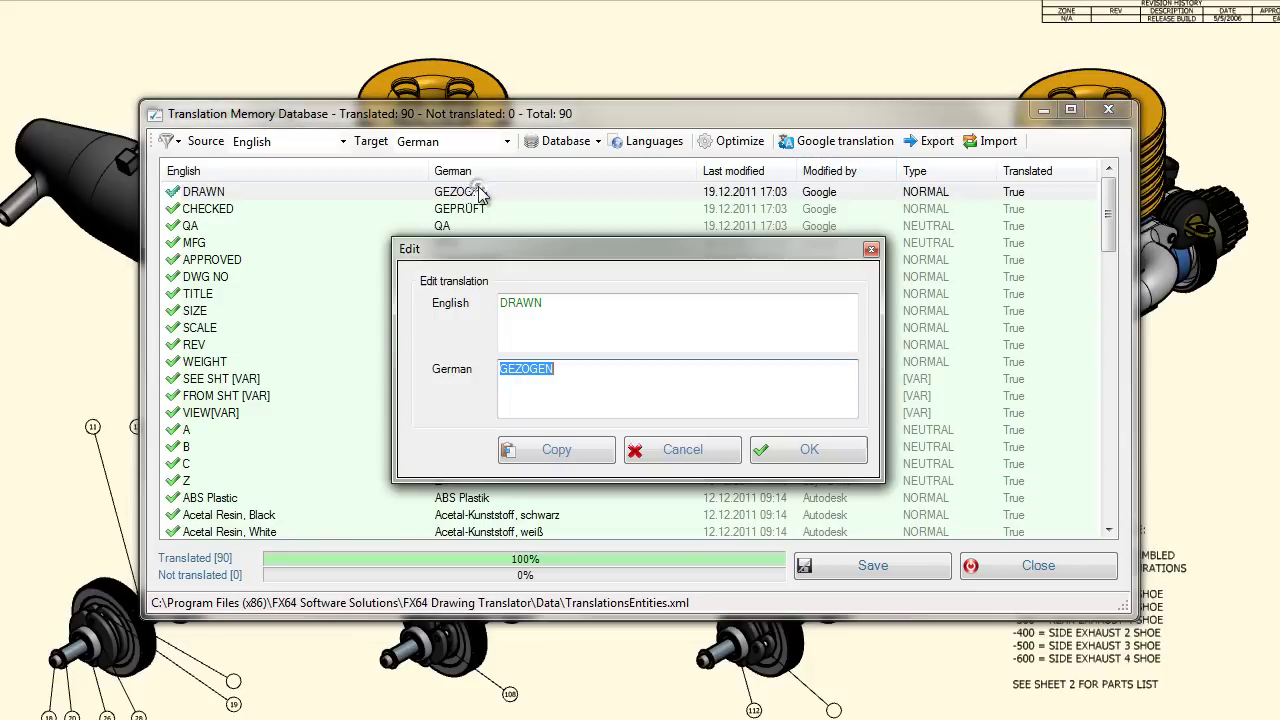
{"action": "type", "text": "GE"}
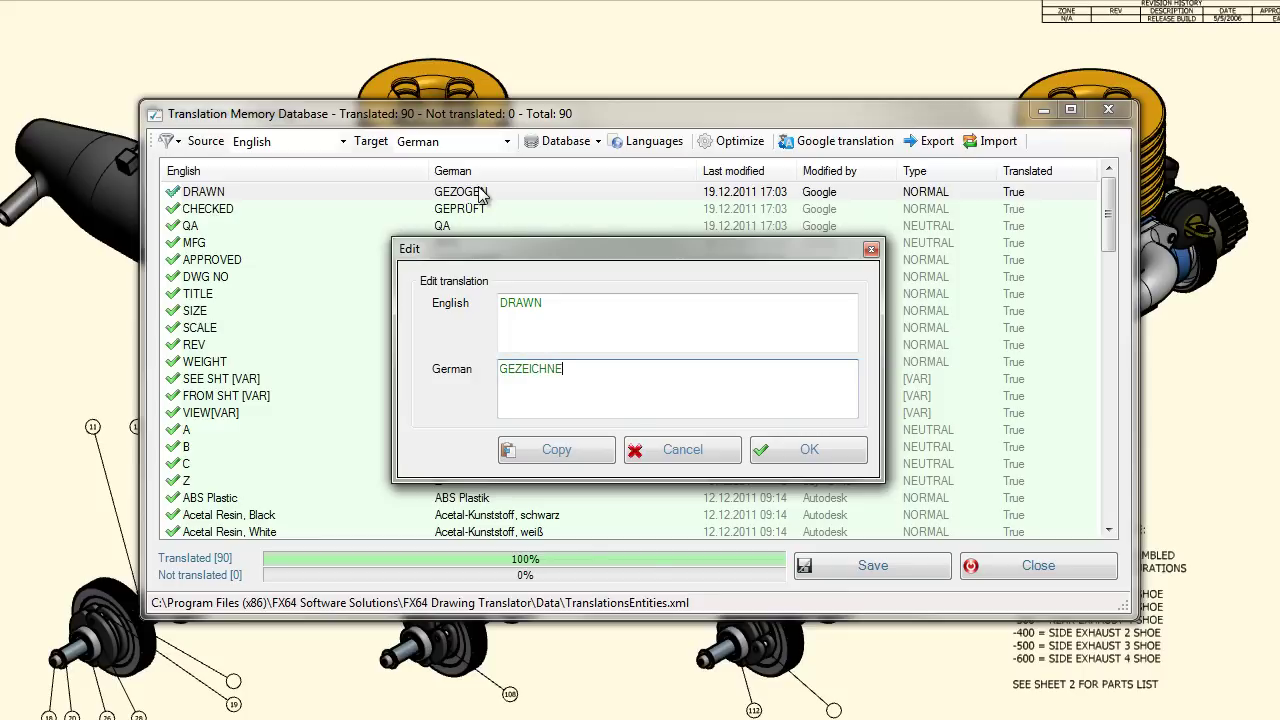
{"action": "left_click", "coordinate": [845, 446]}
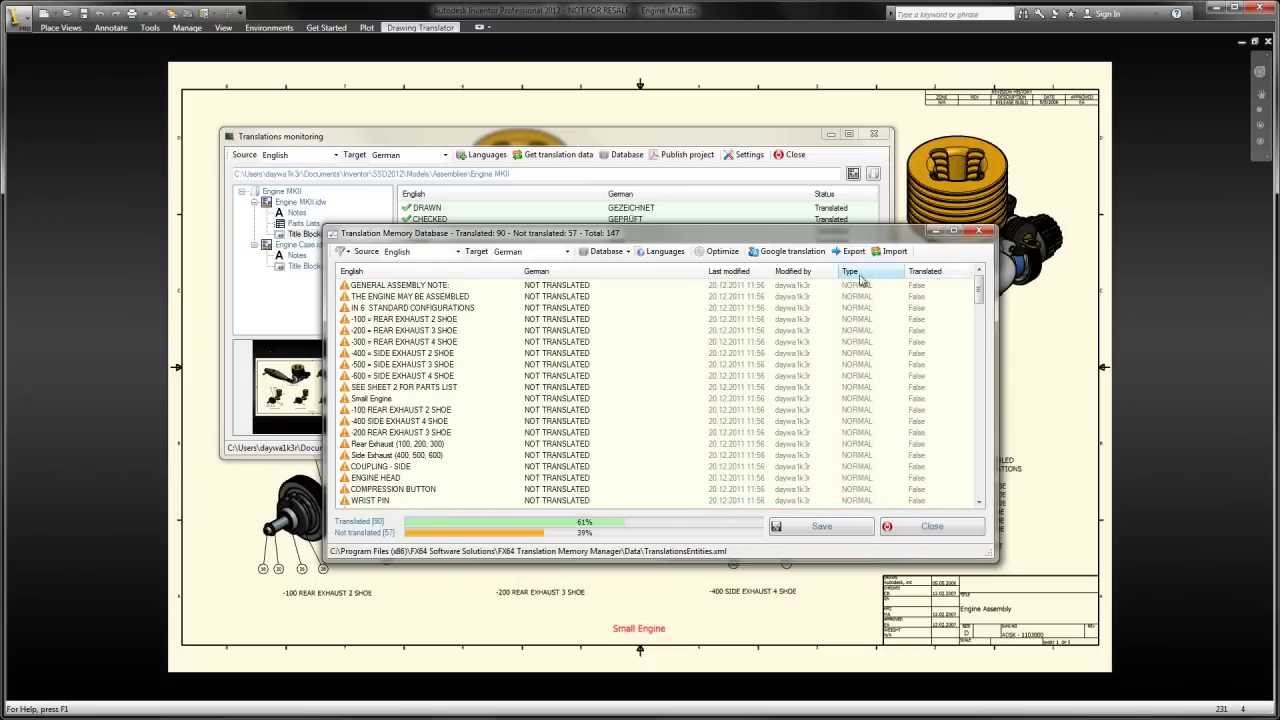
Import the translated file 2011_12_20_10_42_14.csv into the database, check it, and close it.
{"action": "left_click", "coordinate": [731, 255]}
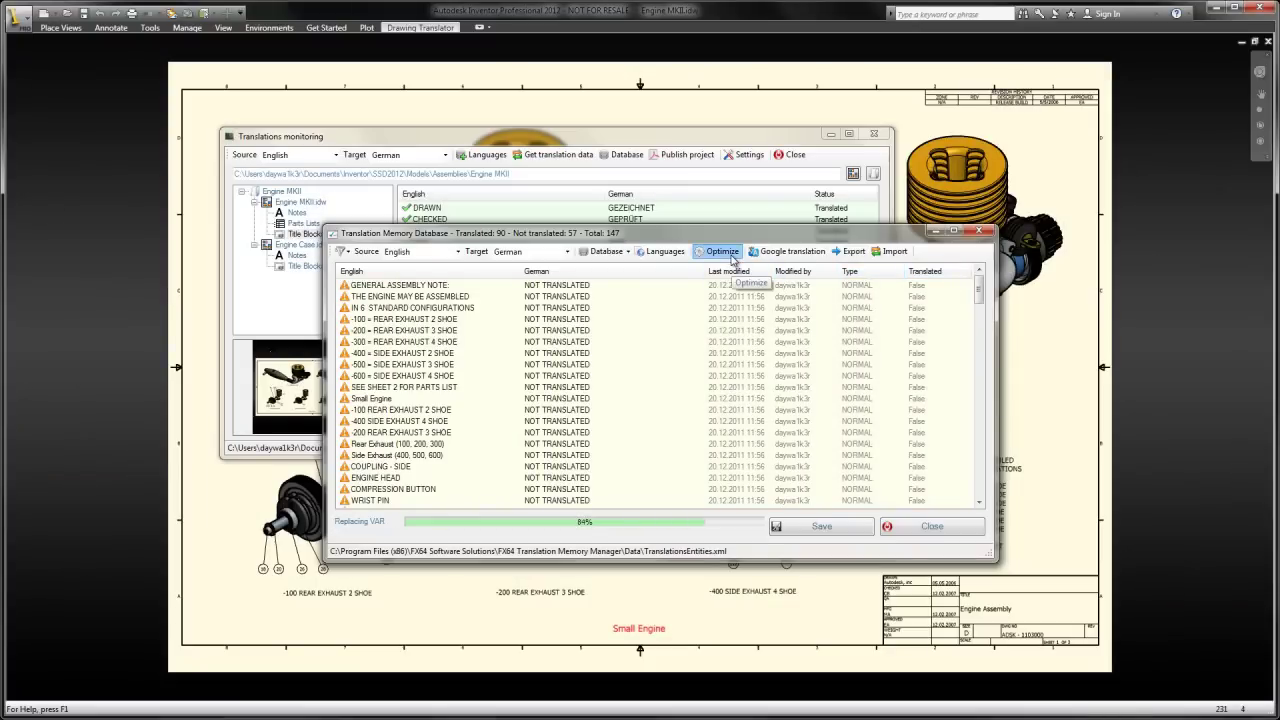
{"action": "left_click", "coordinate": [853, 251]}
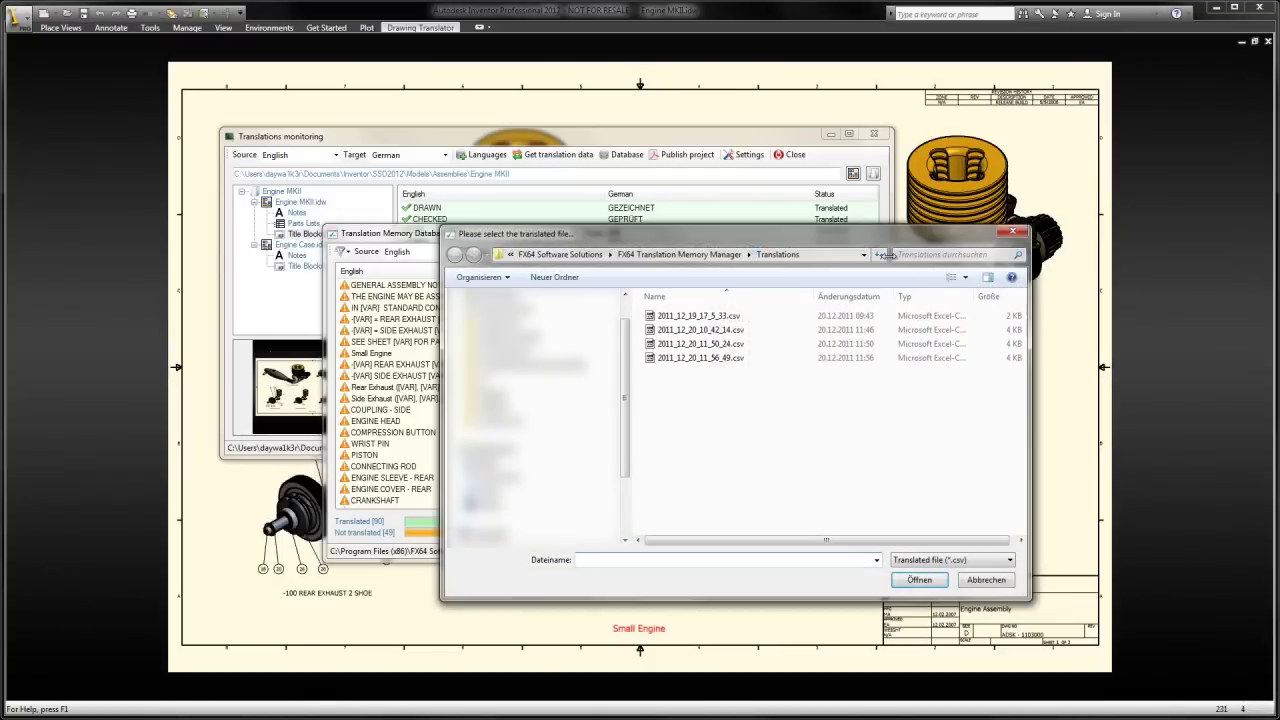
{"action": "left_click", "coordinate": [735, 332]}
{"action": "double_click", "coordinate": [735, 332]}
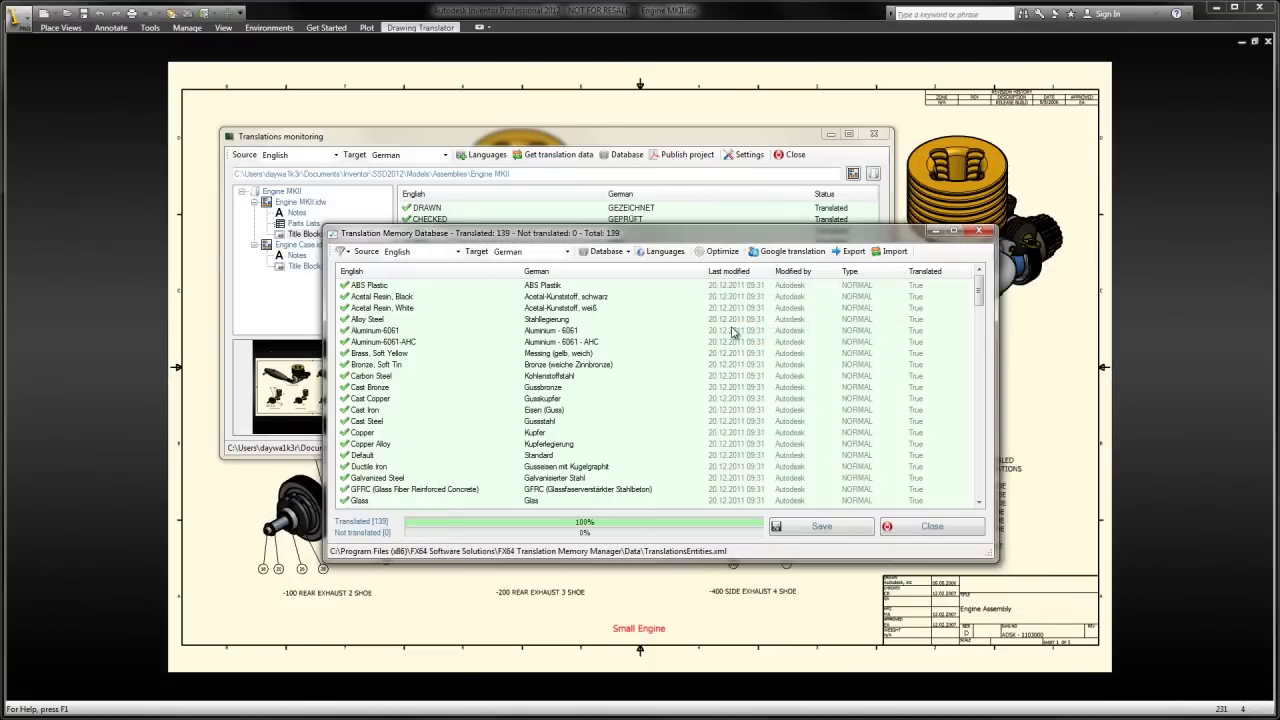
{"action": "left_click_drag", "start_coordinate": [979, 294], "coordinate": [980, 482]}
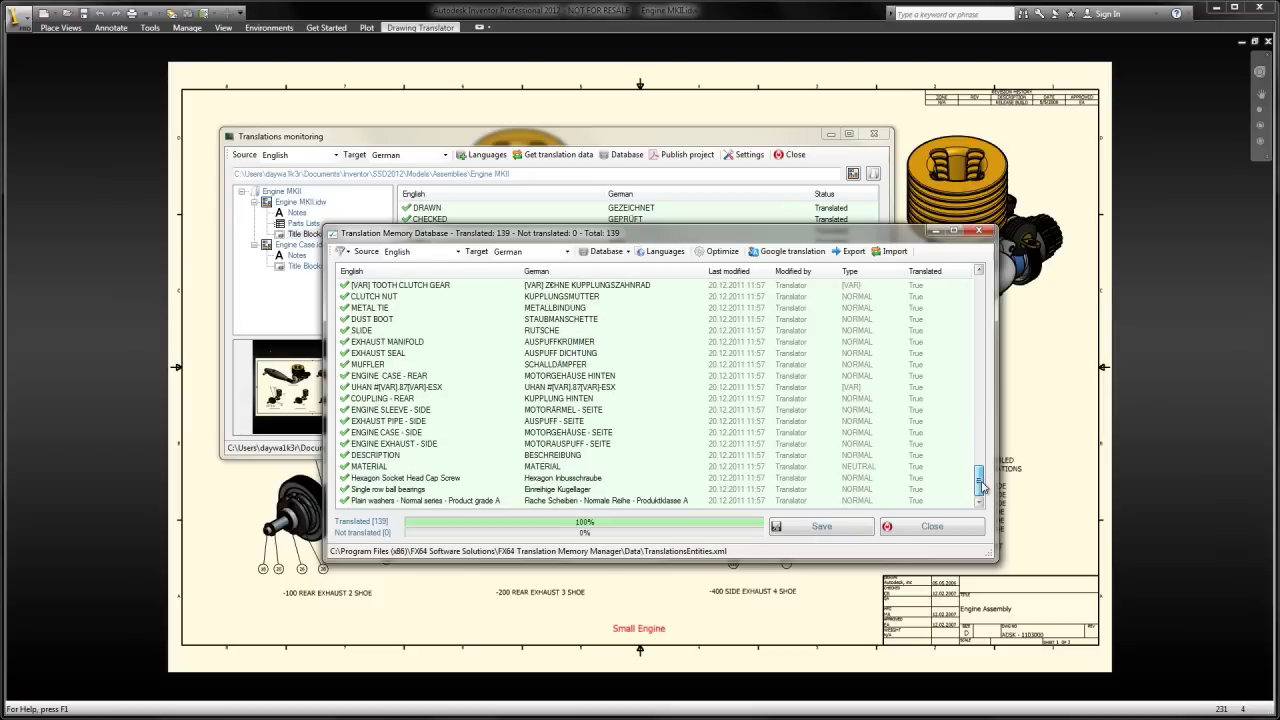
{"action": "left_click", "coordinate": [906, 530]}
Review the Engine MKII parts-list and notes translations in the monitor.
{"action": "left_click", "coordinate": [305, 223]}
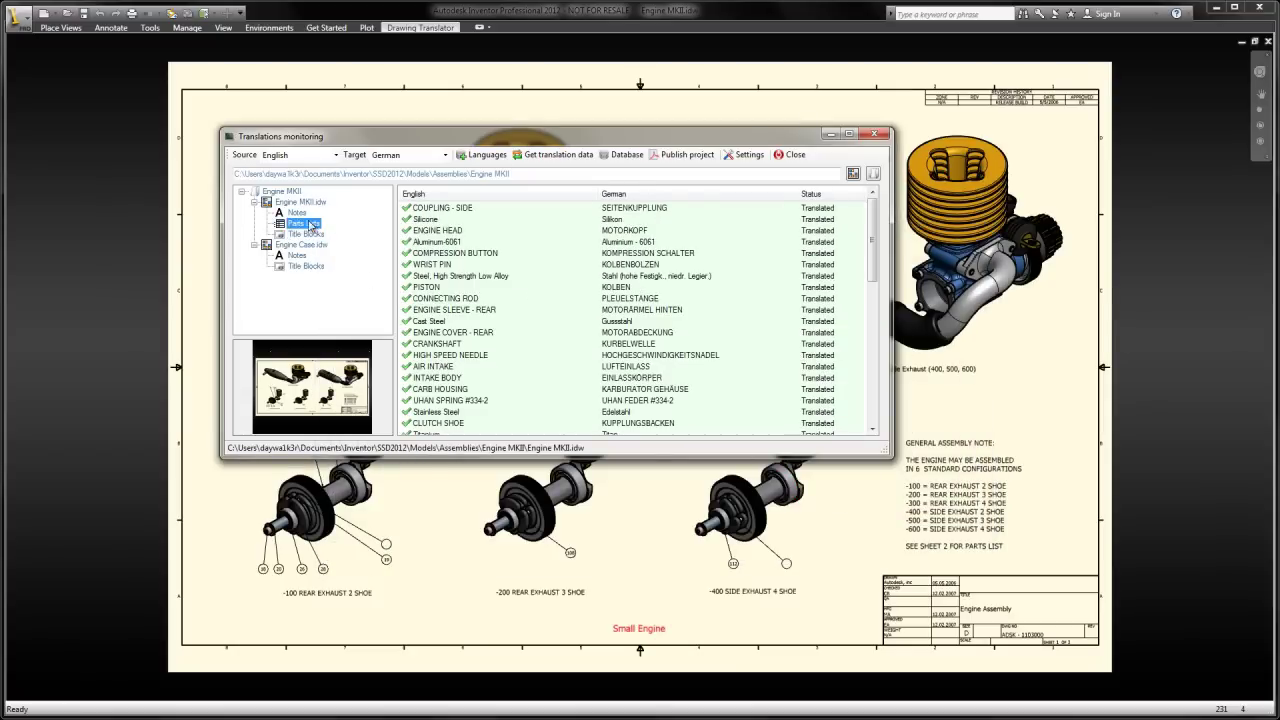
{"action": "left_click", "coordinate": [297, 213]}
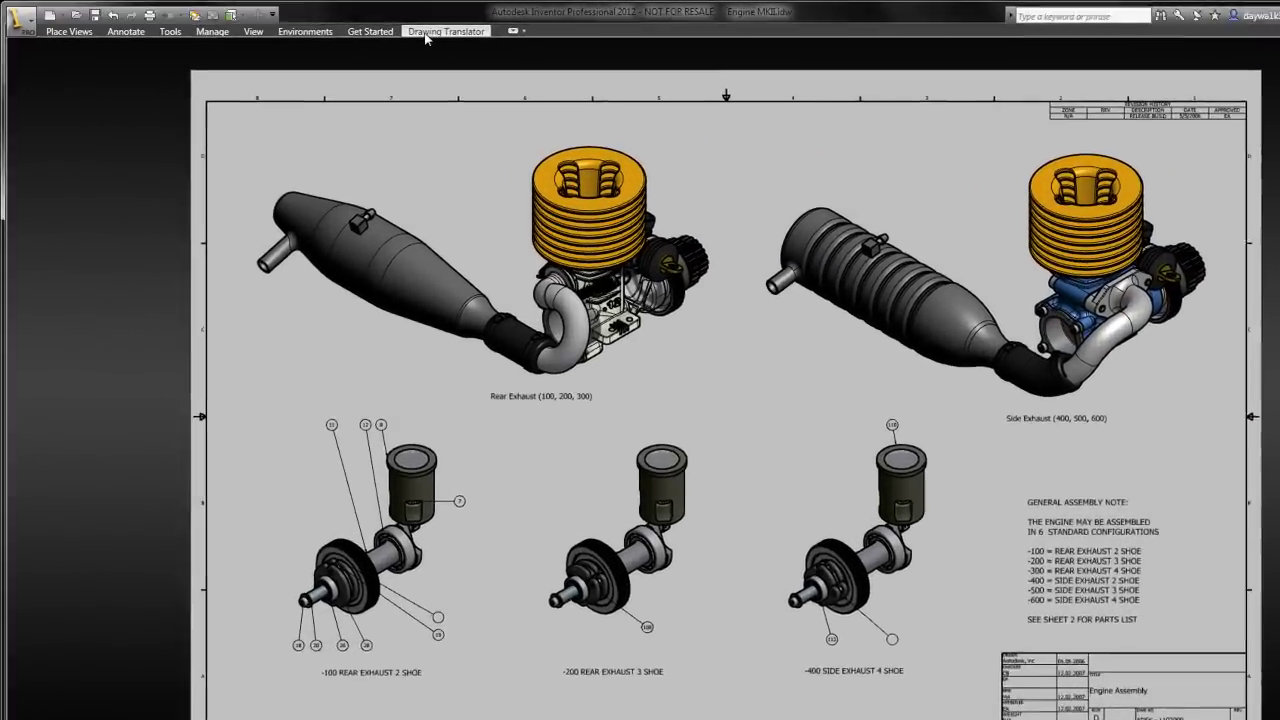
Insert a note reading 'This is a translated string from the database...' at the sheet's bottom-left.
{"action": "left_click", "coordinate": [372, 28]}
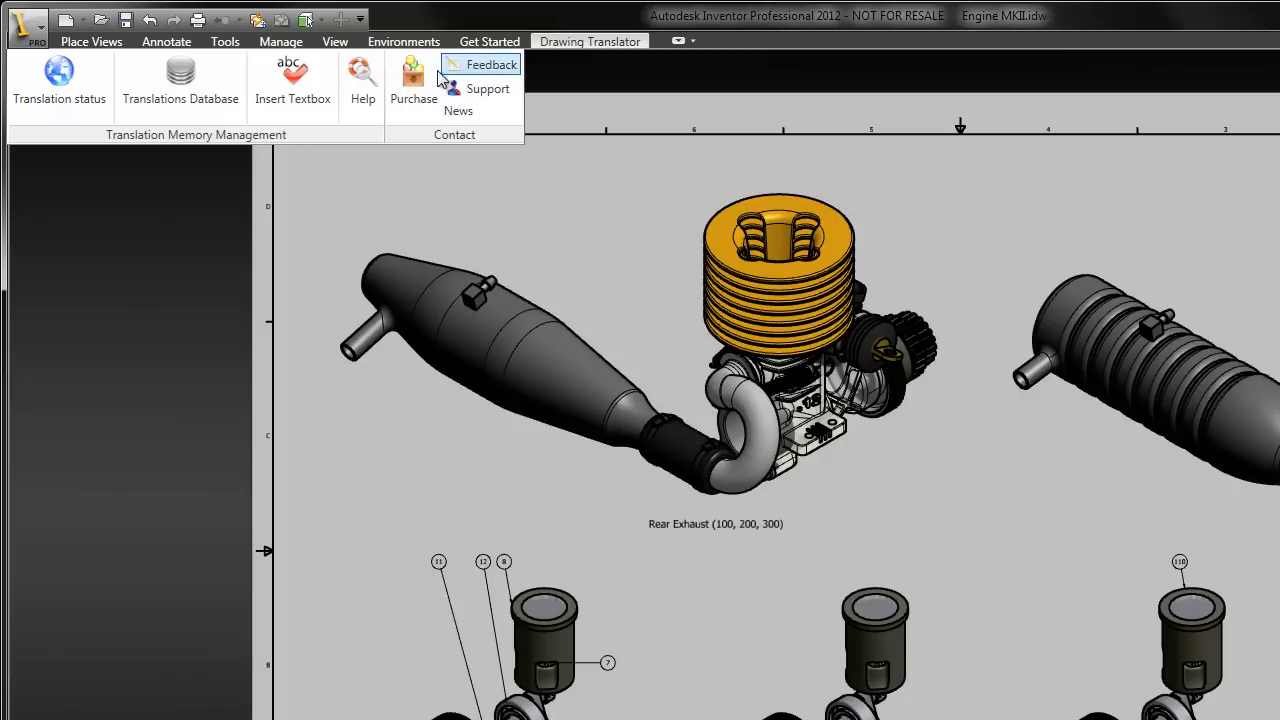
{"action": "left_click", "coordinate": [304, 74]}
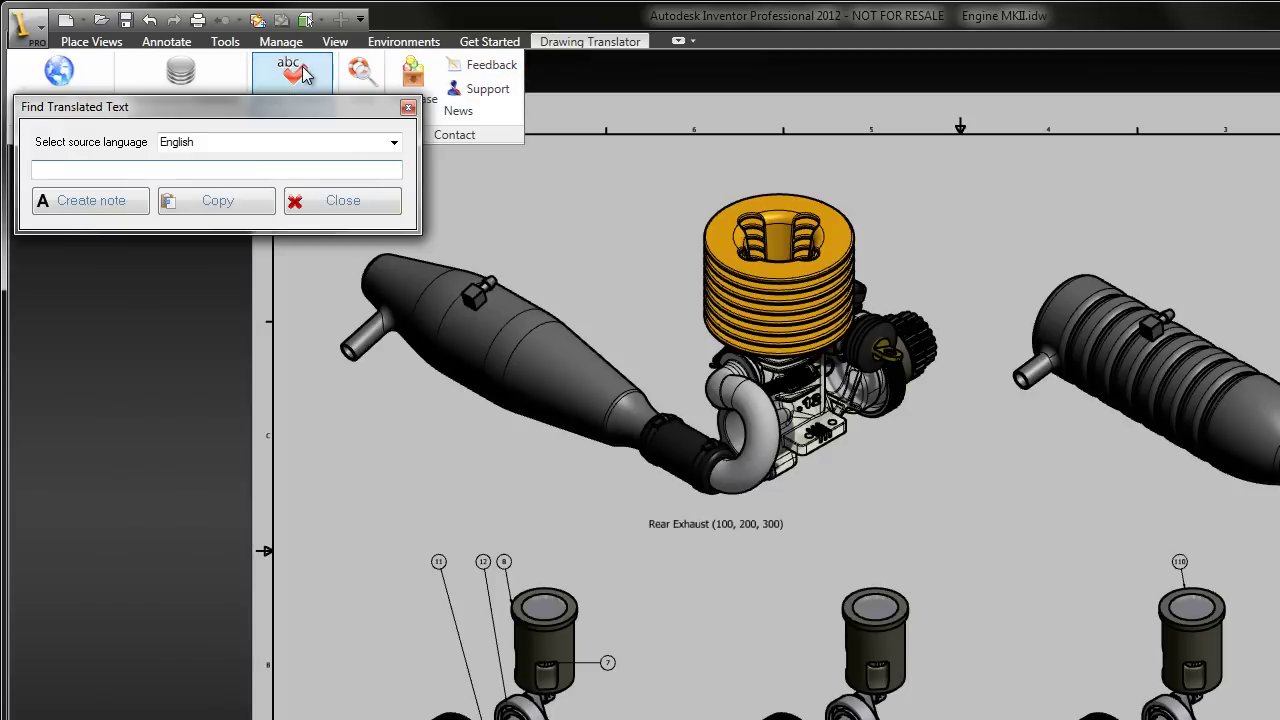
{"action": "left_click", "coordinate": [116, 167]}
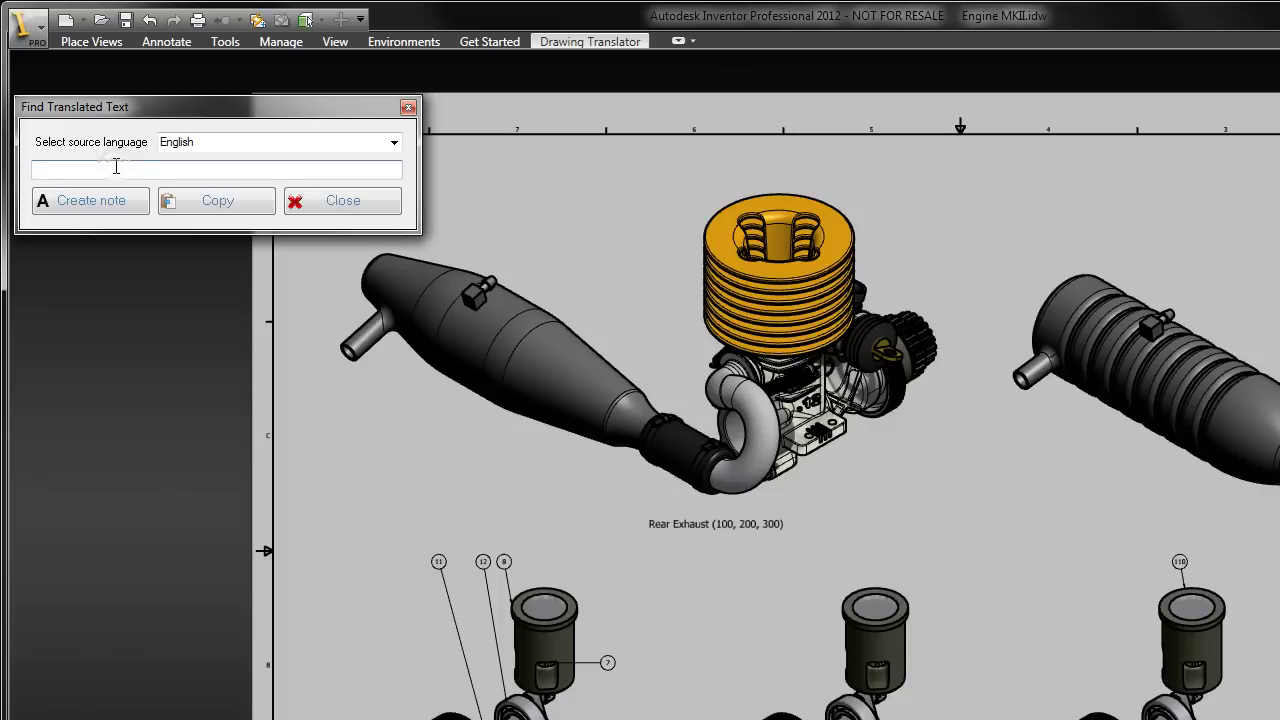
{"action": "key", "text": "Down"}
{"action": "key", "text": "Down"}
{"action": "key", "text": "Down"}
{"action": "key", "text": "Down"}
{"action": "key", "text": "Down"}
{"action": "key", "text": "Up"}
{"action": "key", "text": "Up"}
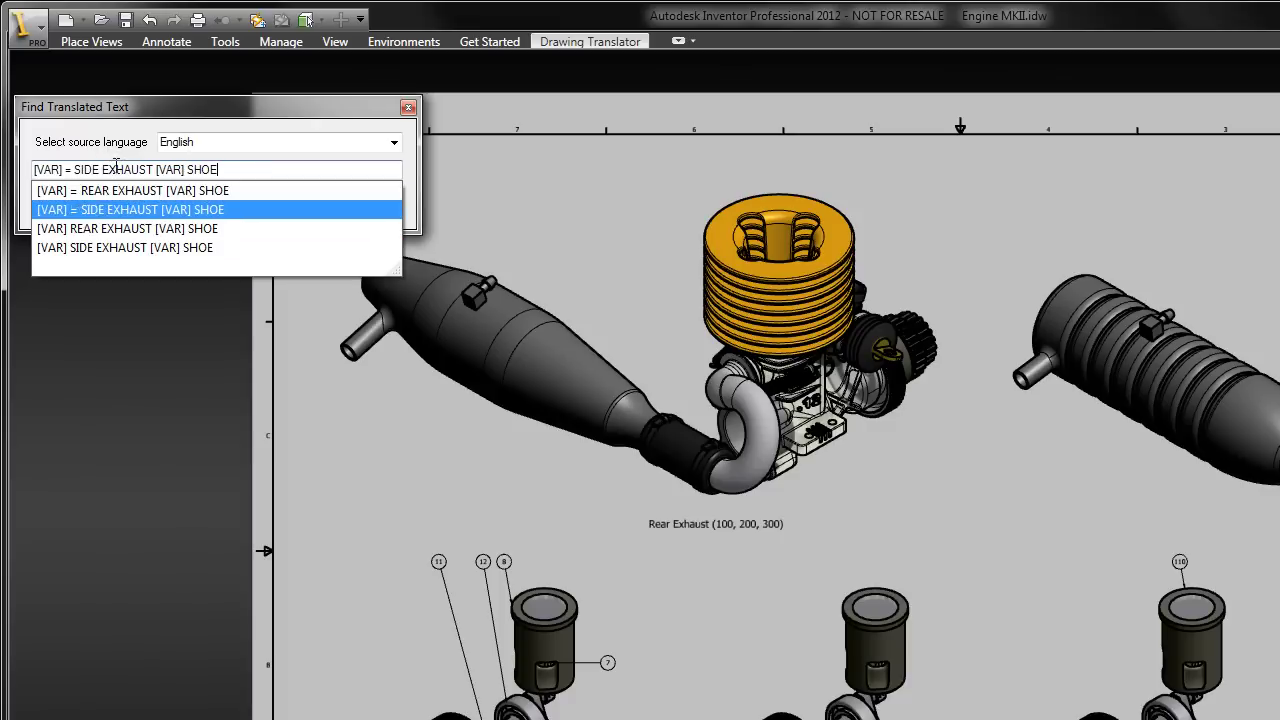
{"action": "type", "text": "T"}
{"action": "key", "text": "Down"}
{"action": "key", "text": "Down"}
{"action": "key", "text": "Return"}
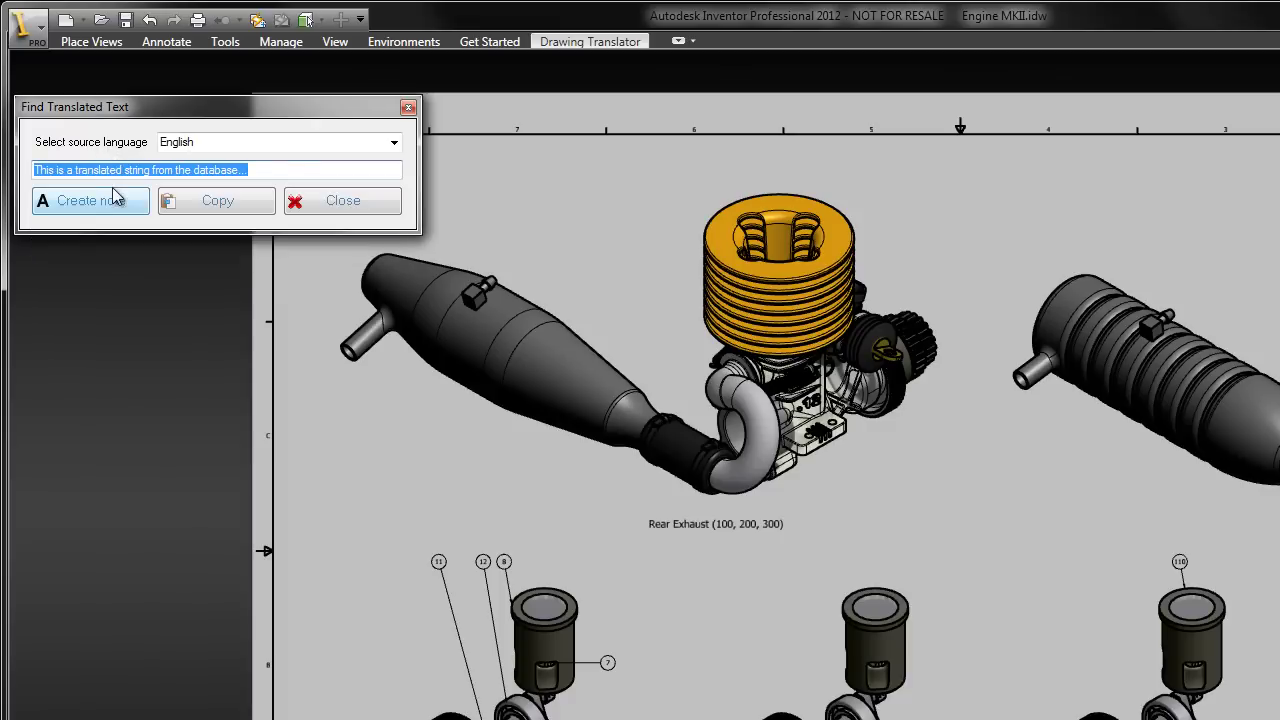
{"action": "left_click", "coordinate": [113, 199]}
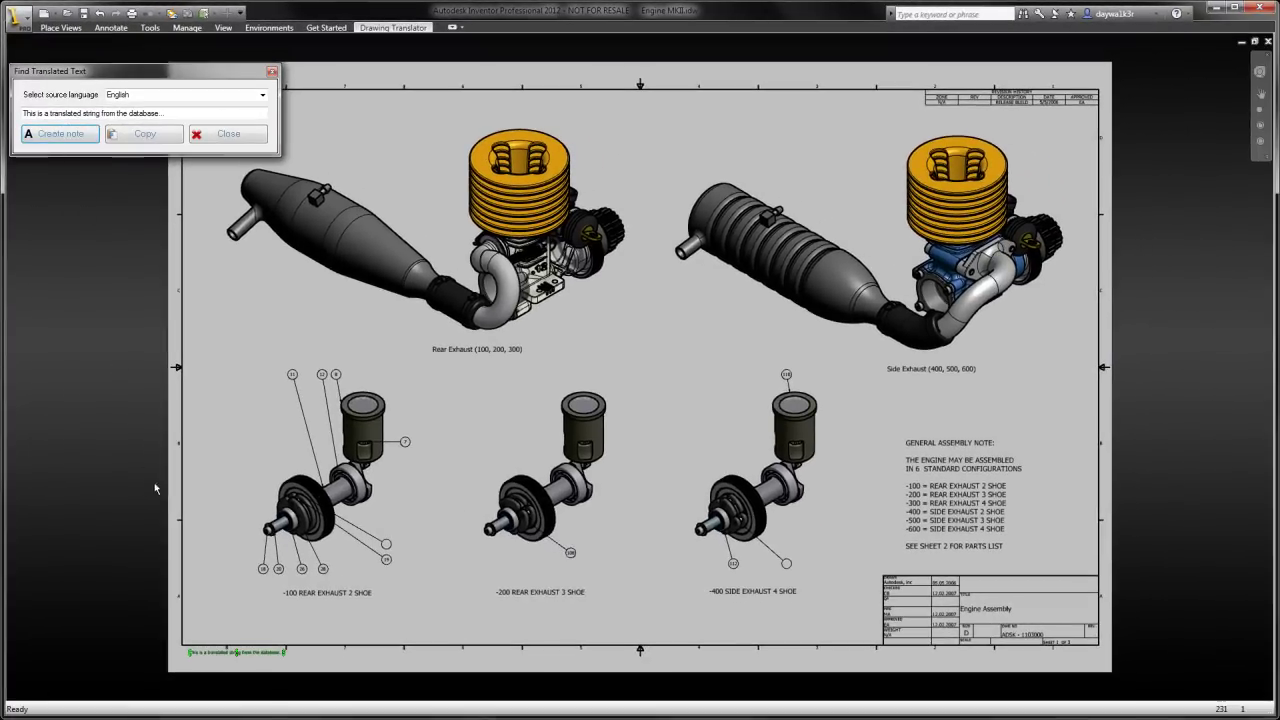
{"action": "left_click", "coordinate": [228, 658]}
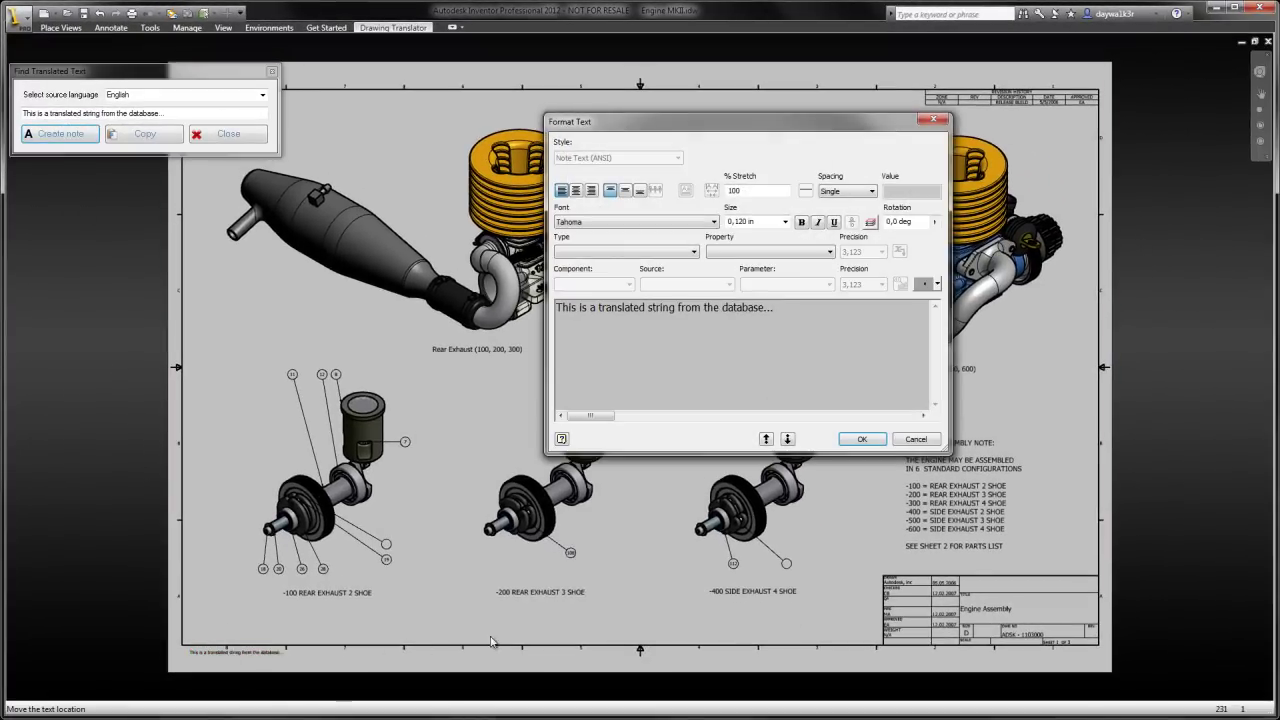
{"action": "left_click", "coordinate": [915, 440]}
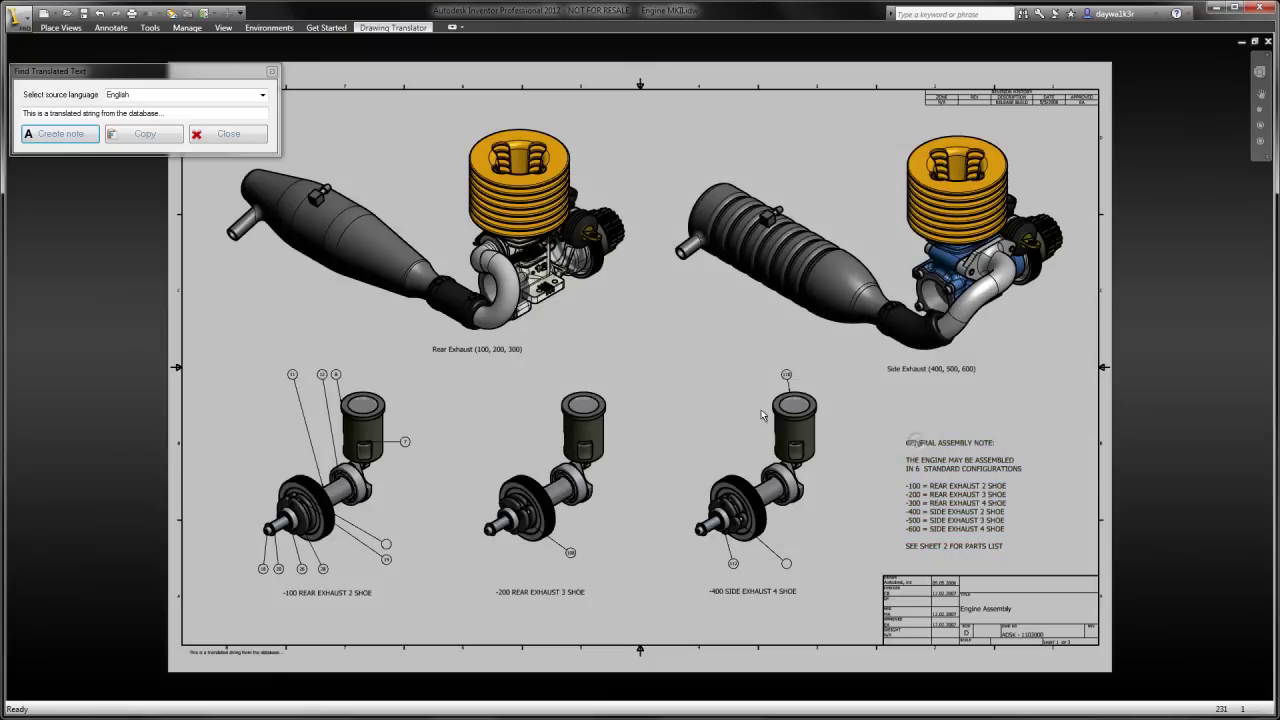
Close the text finder and open the translation status Notes to check the new note's German translation.
{"action": "left_click", "coordinate": [229, 134]}
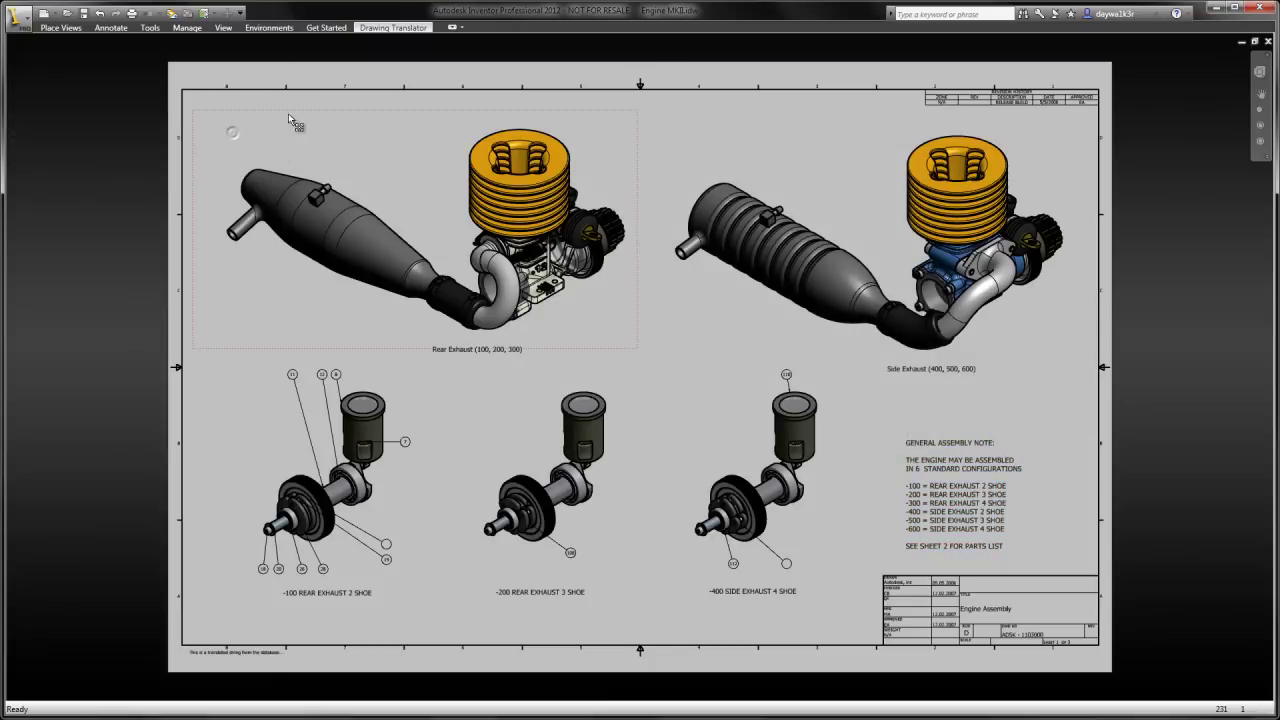
{"action": "left_click", "coordinate": [381, 28]}
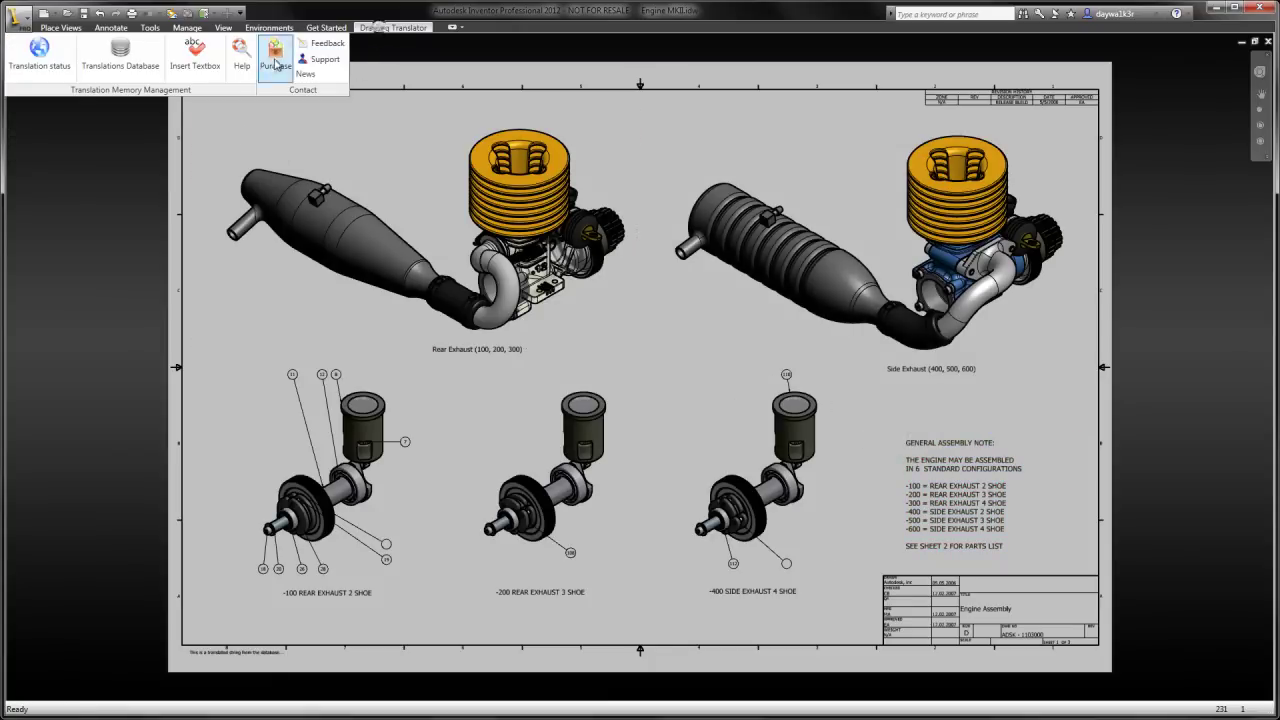
{"action": "left_click", "coordinate": [24, 60]}
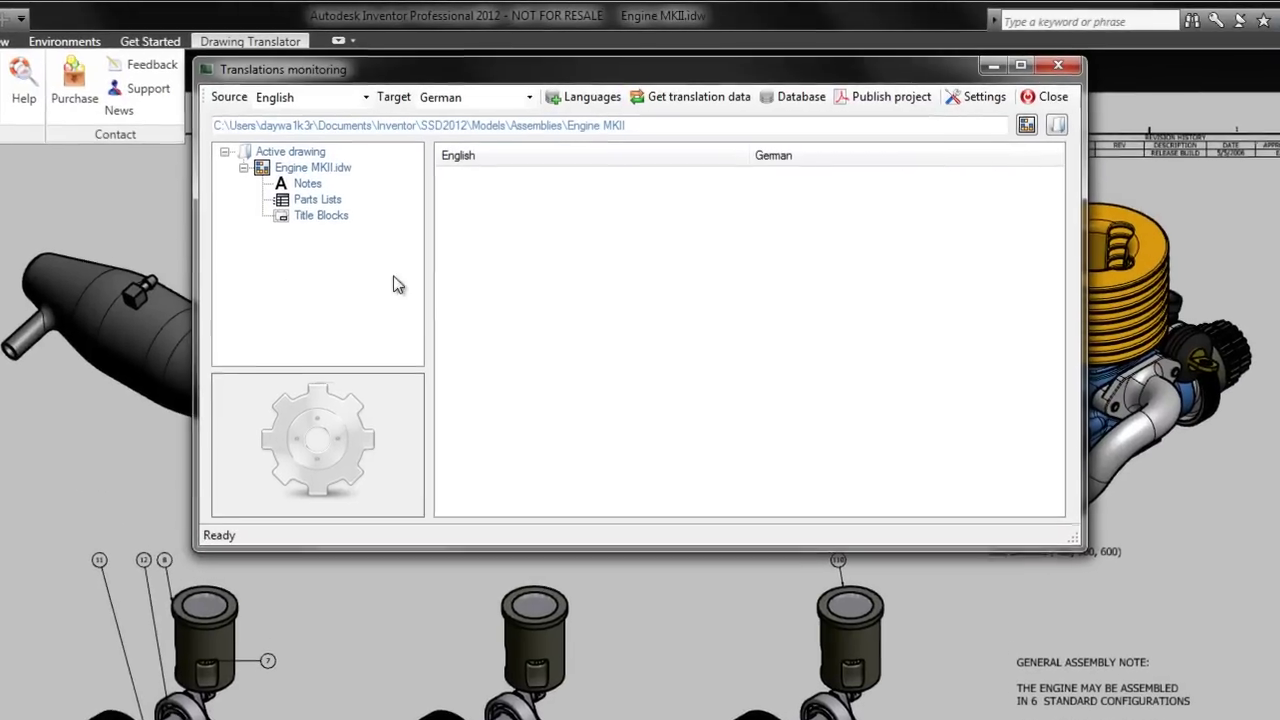
{"action": "left_click", "coordinate": [308, 184]}
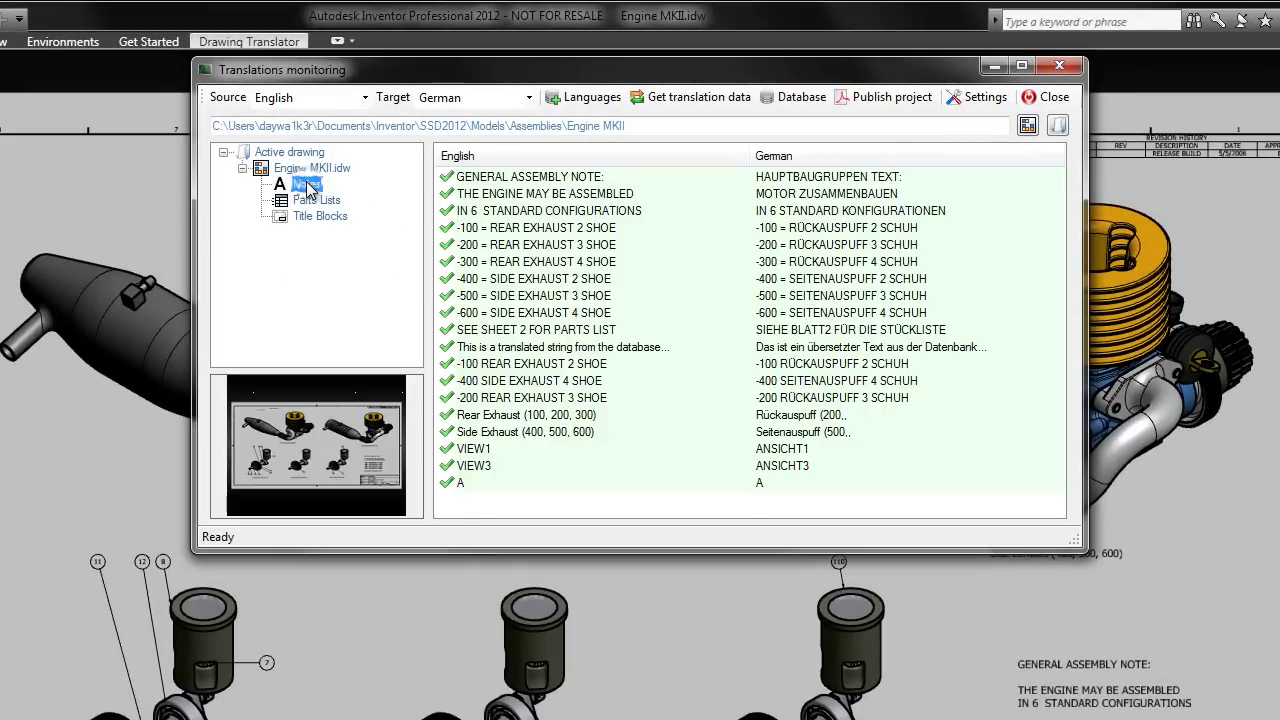
{"action": "left_click", "coordinate": [648, 347]}
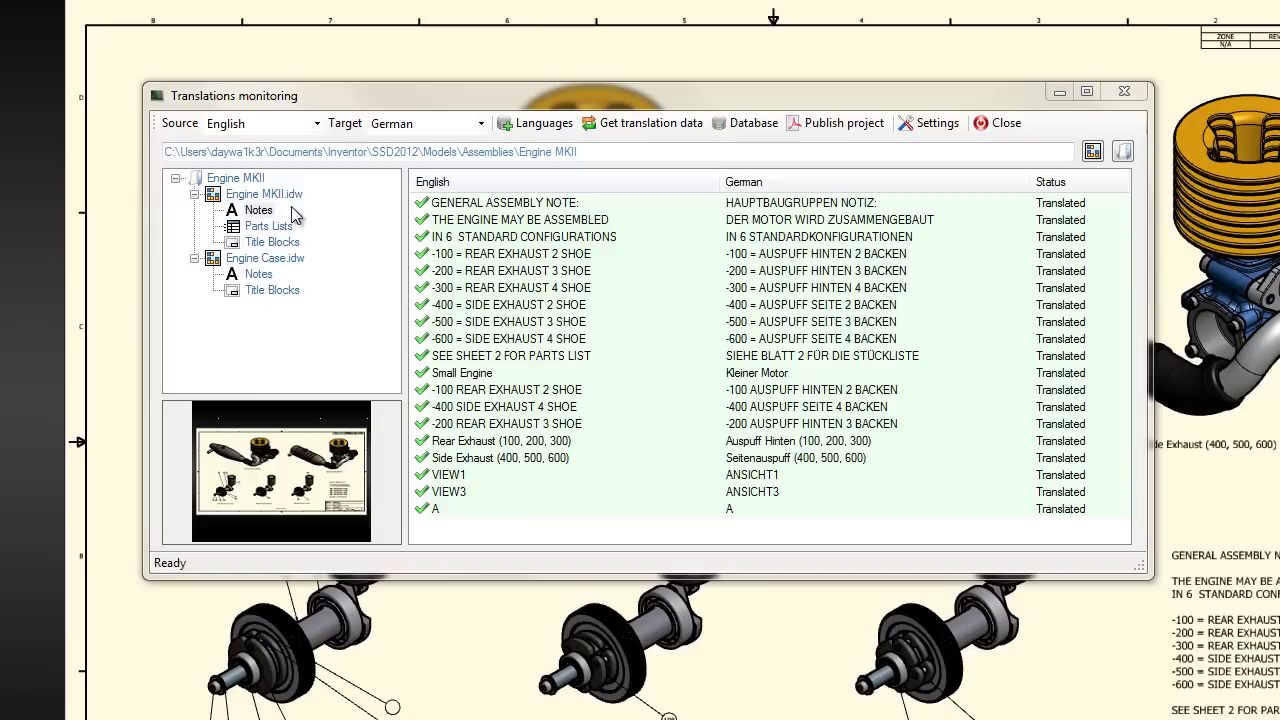
Open Engine MKII.idw's translated drawing, Engine MKII_German.idw, from the monitoring tree.
{"action": "left_click", "coordinate": [301, 198]}
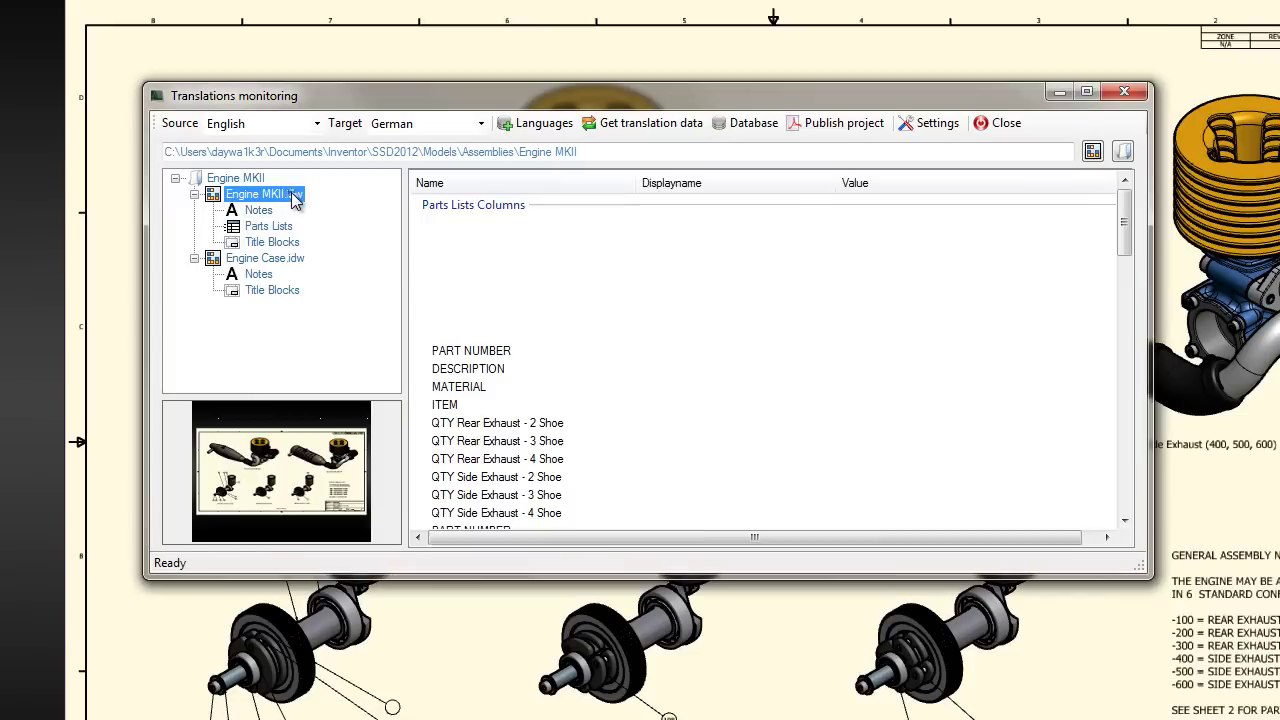
{"action": "right_click", "coordinate": [302, 198]}
{"action": "left_click", "coordinate": [389, 226]}
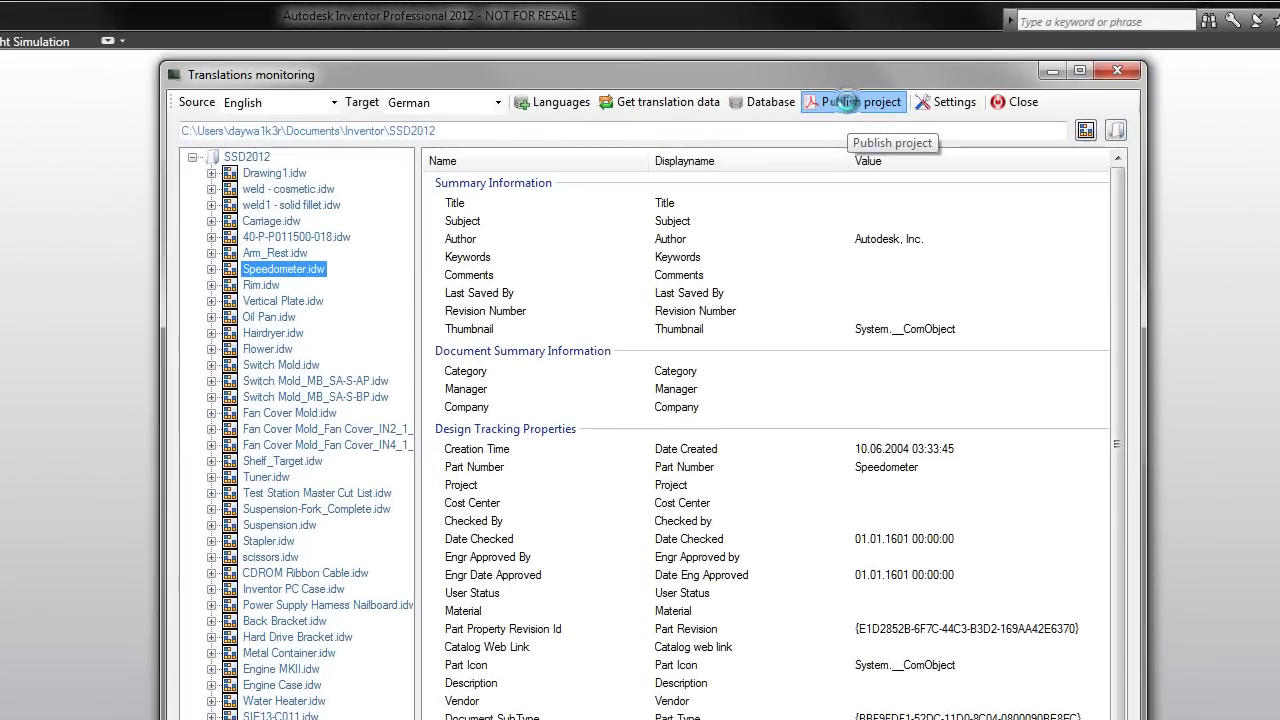
Publish the SSD2012 project to generate German drawings such as Engine Case_German.idw.
{"action": "left_click", "coordinate": [845, 102]}
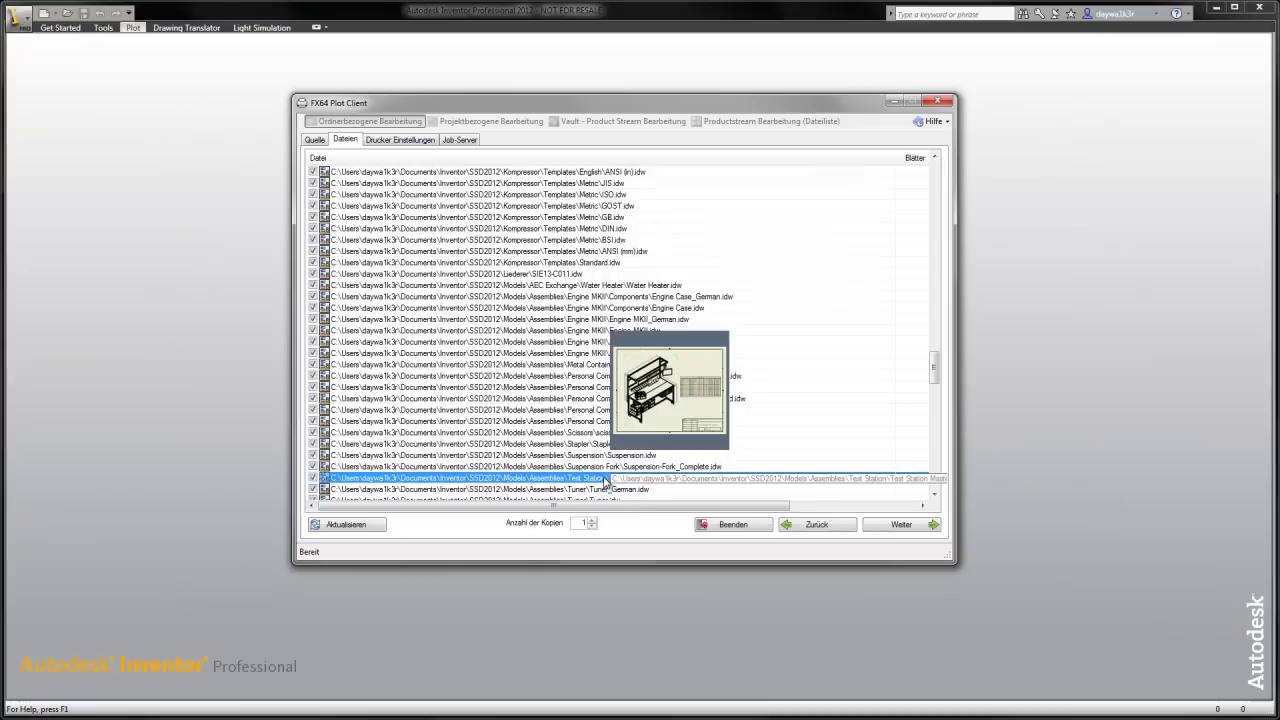
Preview the Suspension Fork and Stapler drawings in the Plot Client file list.
{"action": "left_click", "coordinate": [605, 467]}
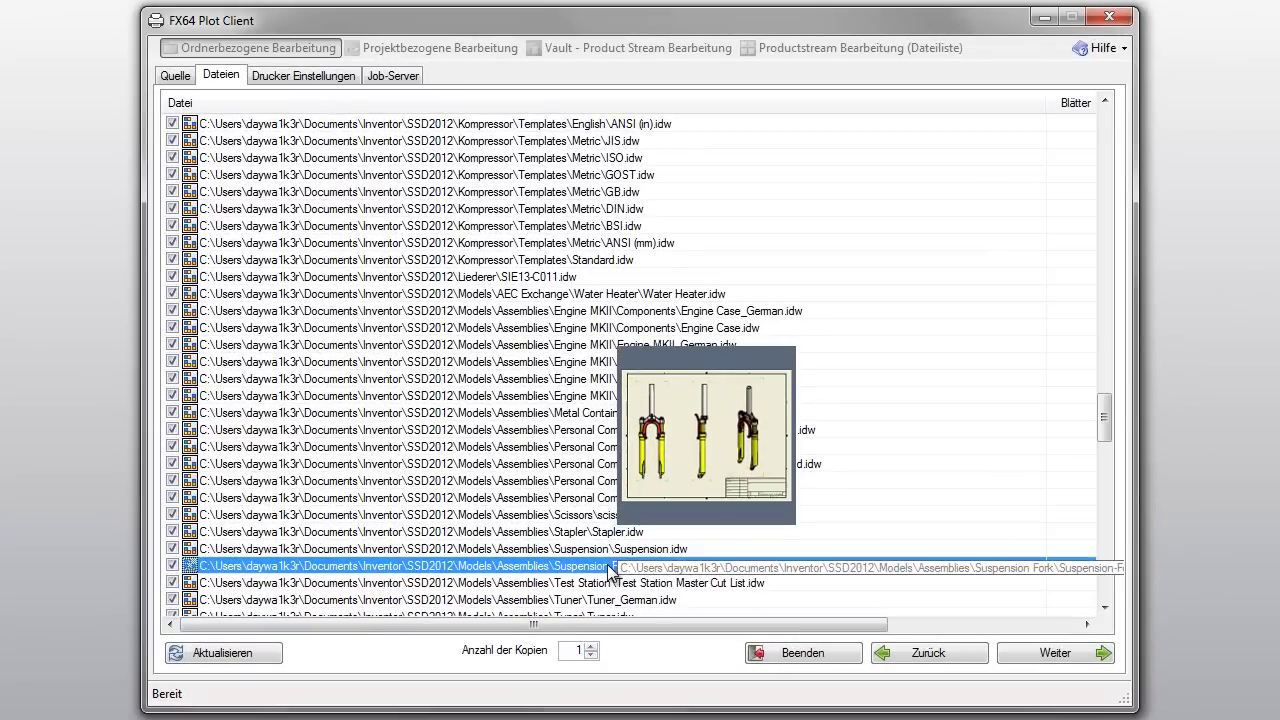
{"action": "left_click", "coordinate": [605, 532]}
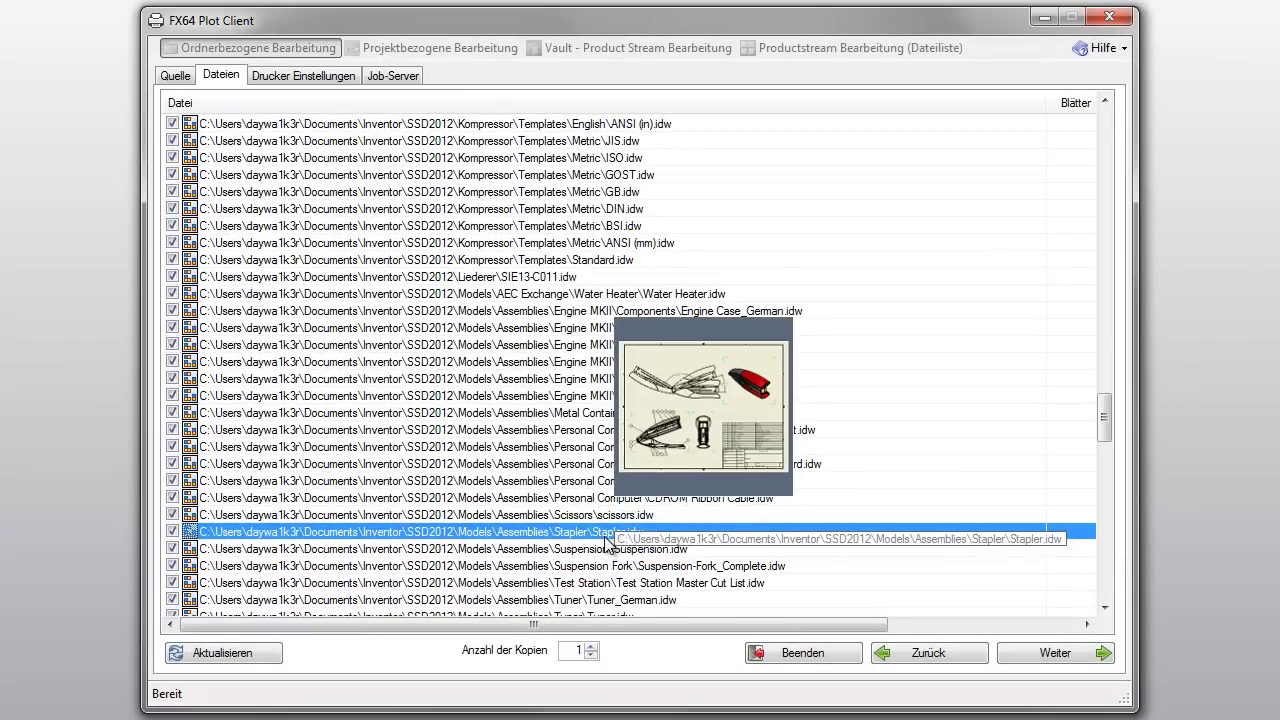